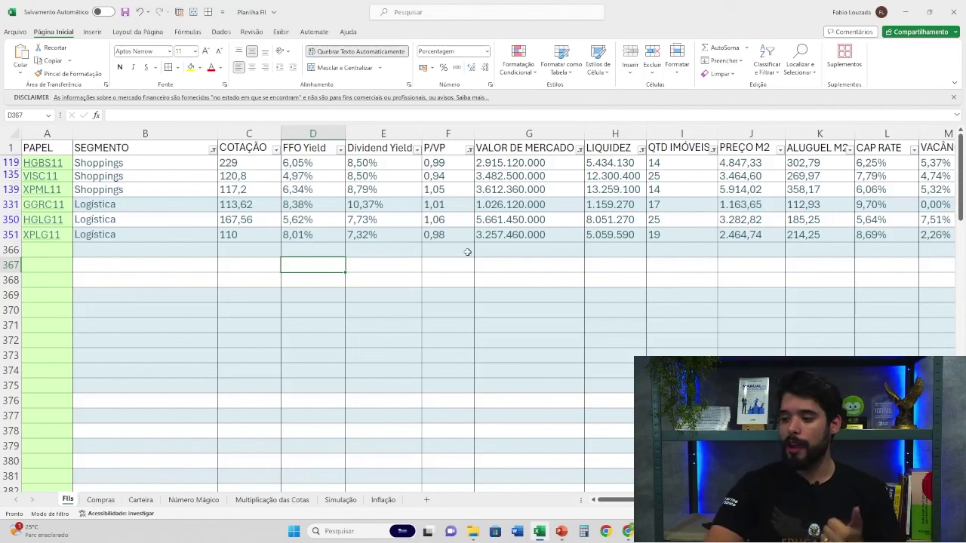
# - Examine the VALOR DE MERCADO, LIQUIDEZ and QTD IMÓVEIS values of the six filtered shopping and logistics funds
pyautogui.moveTo(477, 235); pyautogui.dragTo(496, 168)
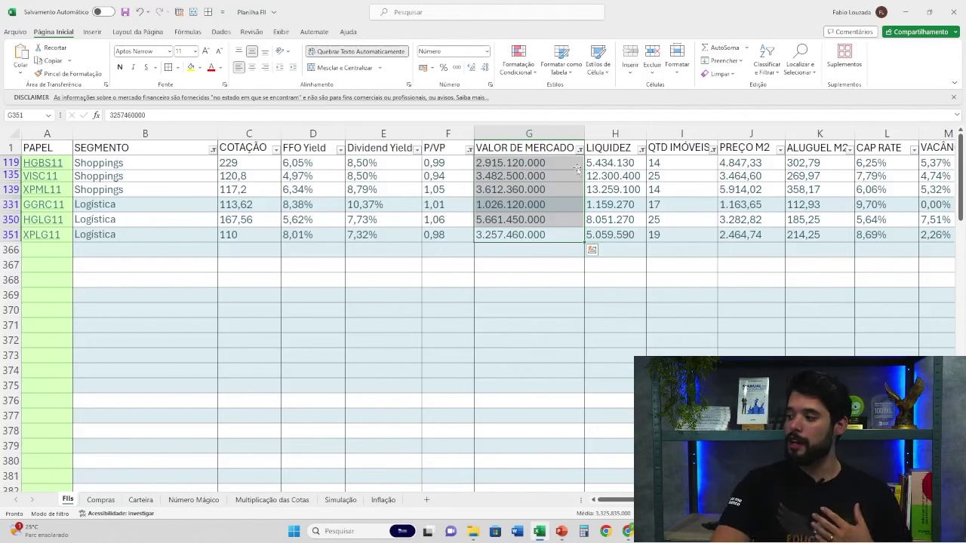
pyautogui.moveTo(626, 230); pyautogui.dragTo(617, 164)
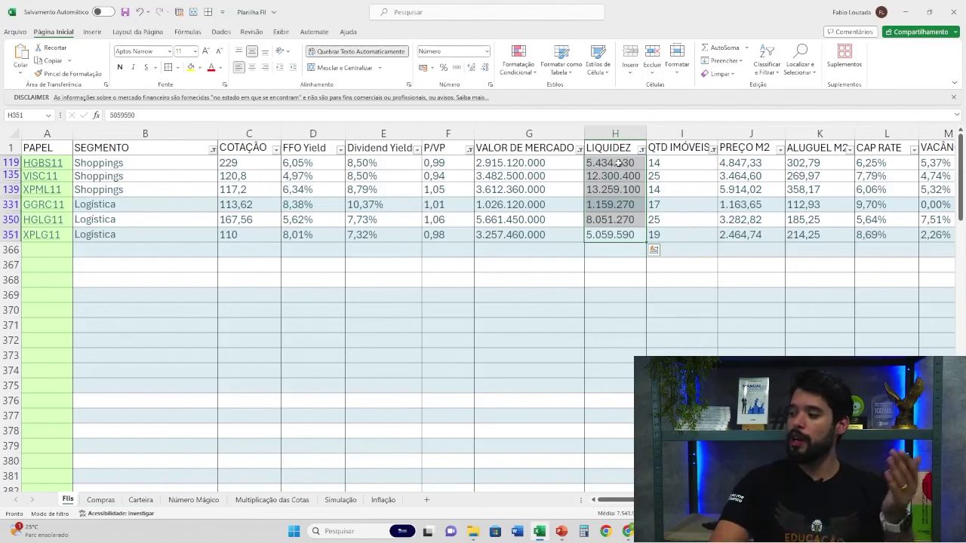
pyautogui.moveTo(687, 235); pyautogui.dragTo(679, 166)
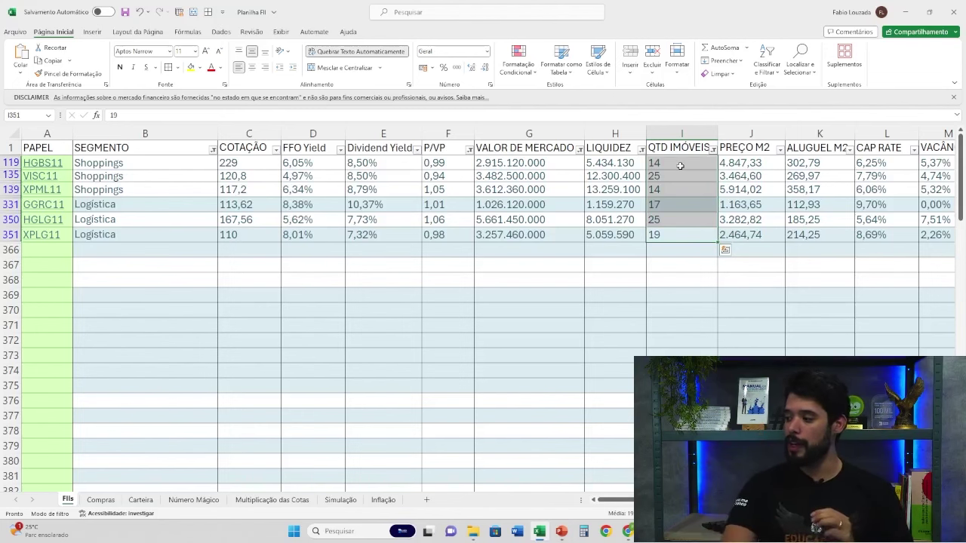
# - Compare the P/VP ratios of the filtered funds, checking XPML11, GGRC11 and HGLG11 individually
pyautogui.scroll(2, 478, 309)
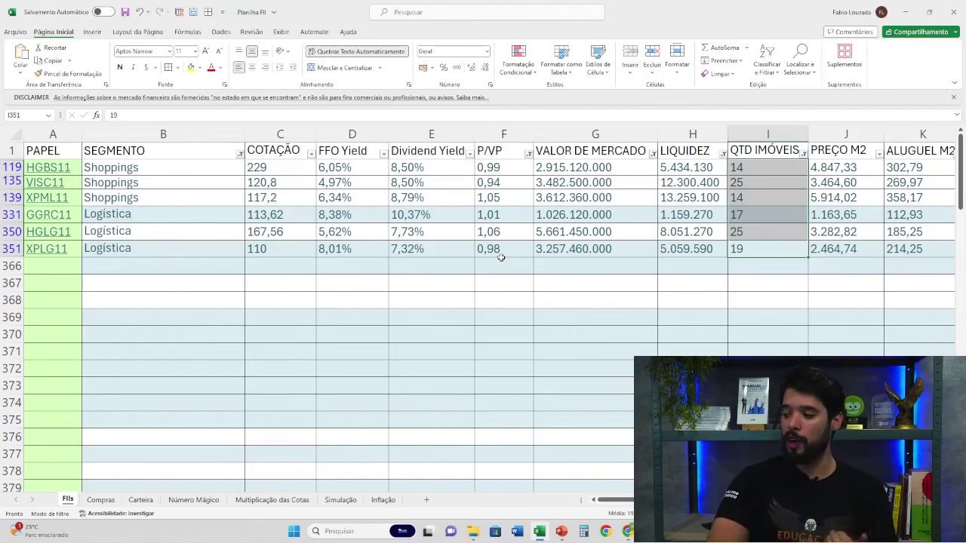
pyautogui.moveTo(498, 252); pyautogui.dragTo(494, 167)
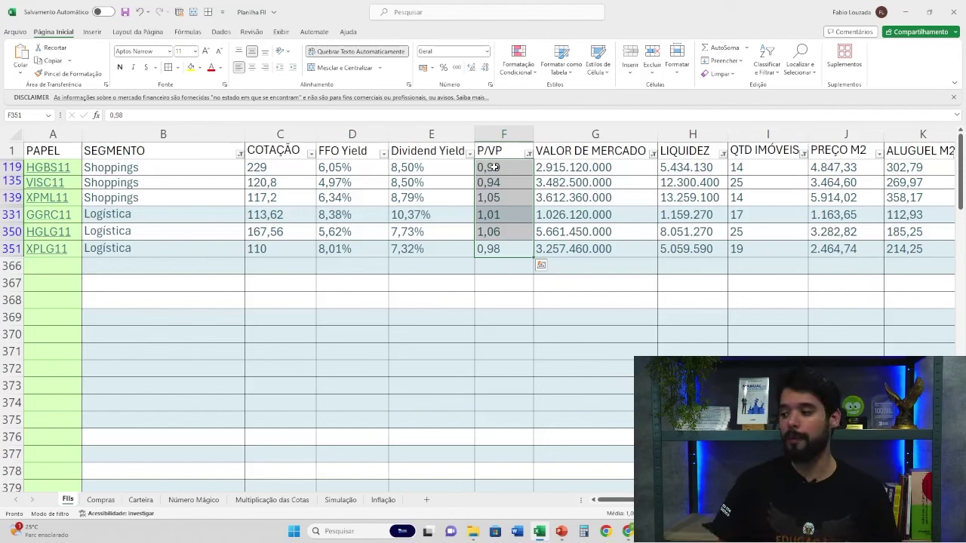
pyautogui.click(504, 199)
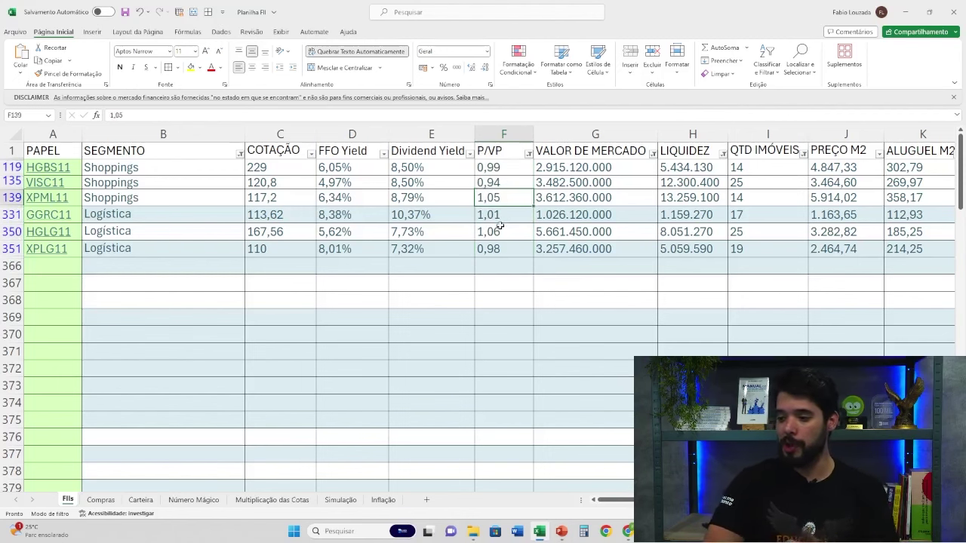
pyautogui.click(498, 228)
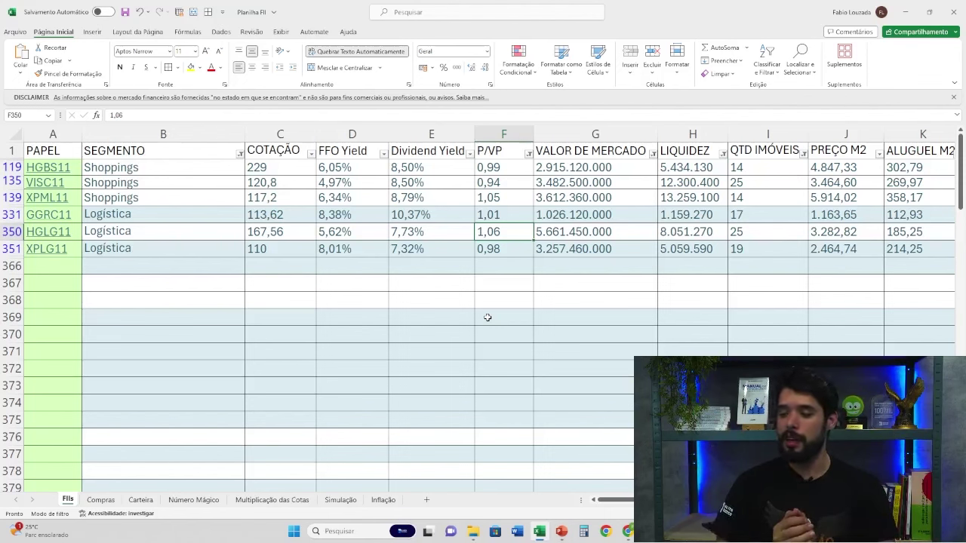
pyautogui.rightClick(498, 196)
pyautogui.press('Escape')
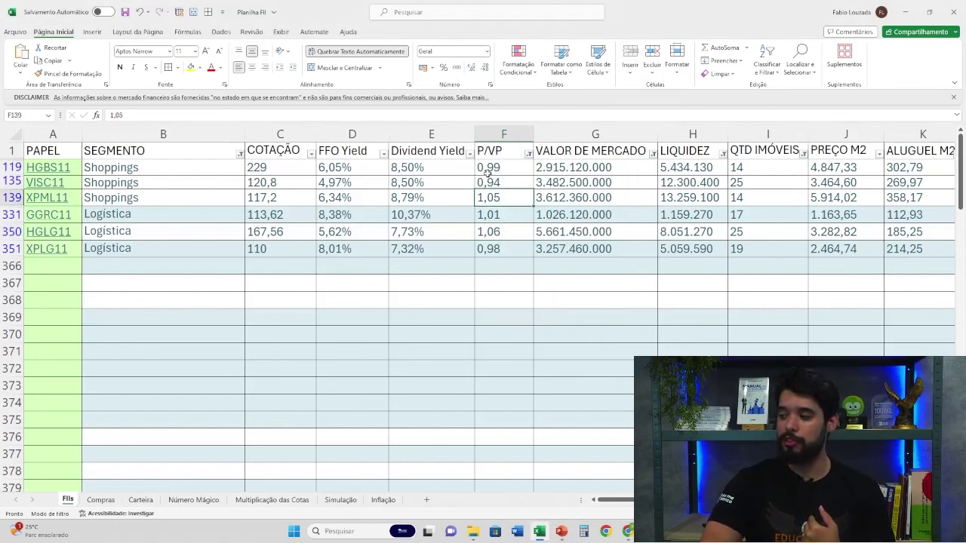
pyautogui.rightClick(147, 182)
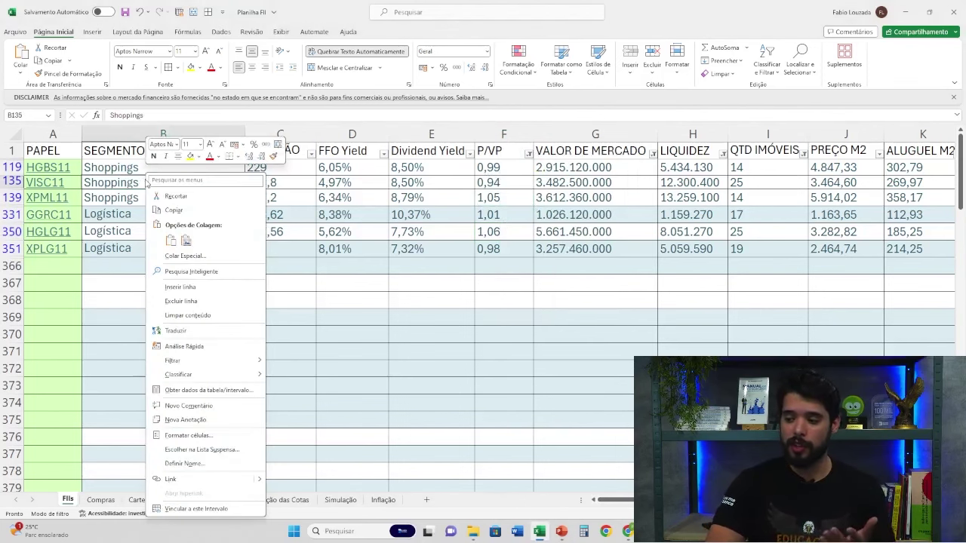
pyautogui.click(133, 183)
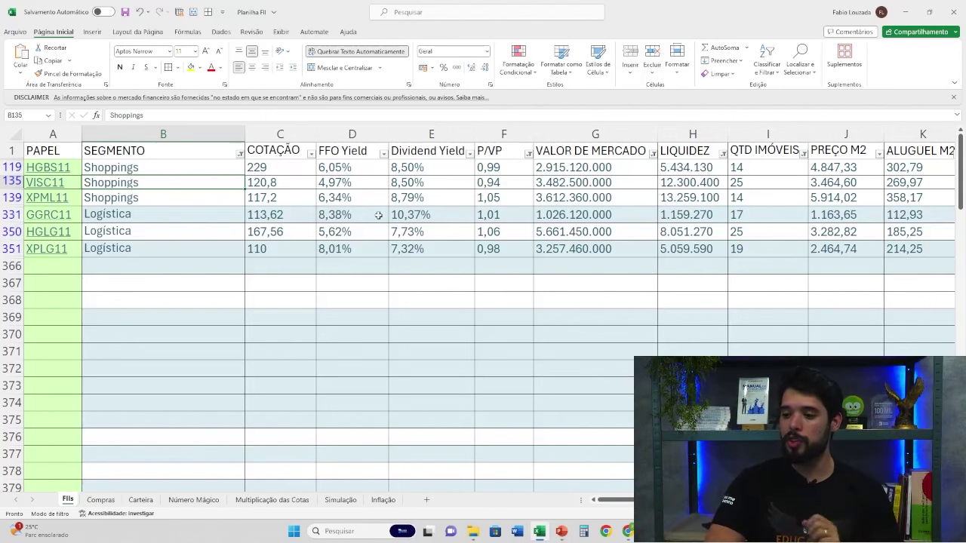
pyautogui.click(497, 215)
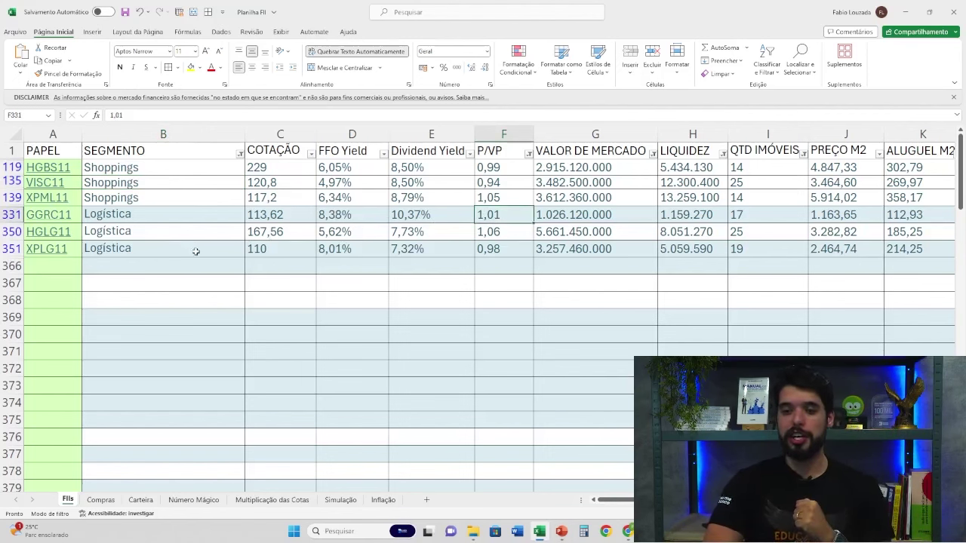
pyautogui.click(498, 235)
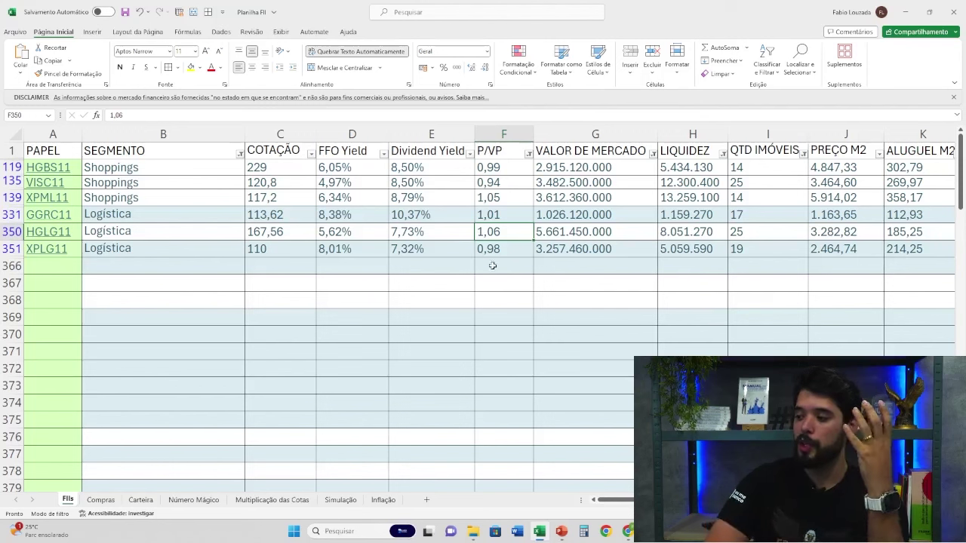
# - Review the Dividend Yield of all six filtered funds together with their segments
pyautogui.click(436, 254)
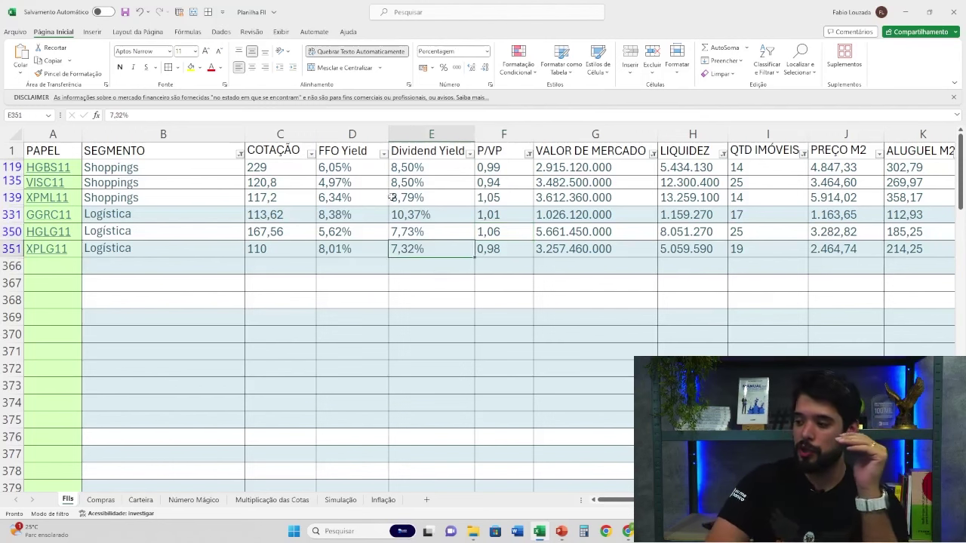
pyautogui.moveTo(405, 170); pyautogui.dragTo(403, 240)
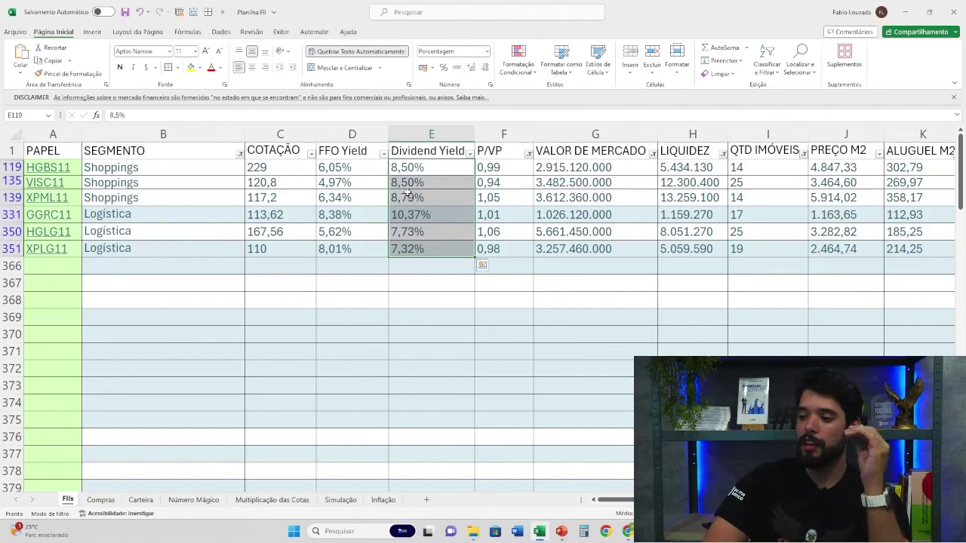
pyautogui.moveTo(84, 168); pyautogui.dragTo(134, 249)
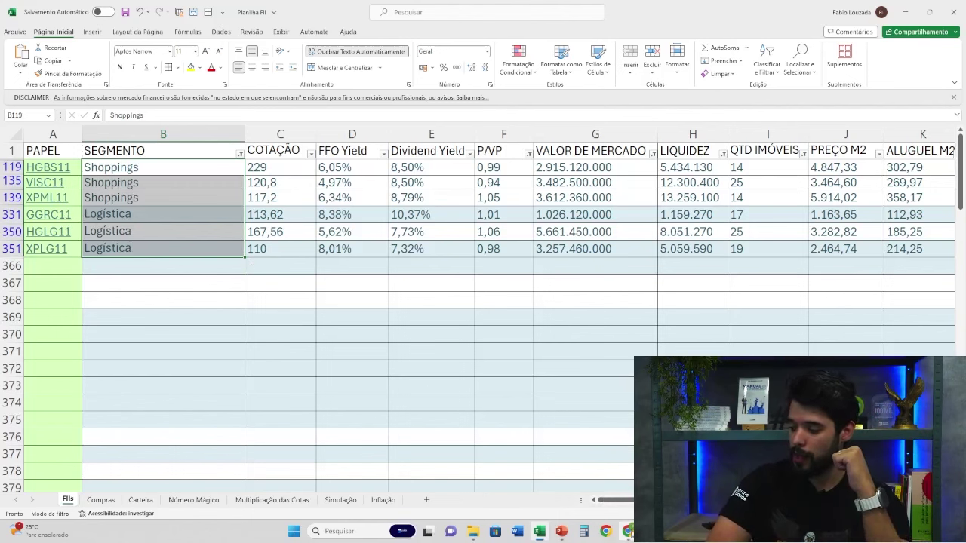
# - Open the Carteira sheet and go to the FUNDO header in A5 of the portfolio table
pyautogui.moveTo(540, 532)
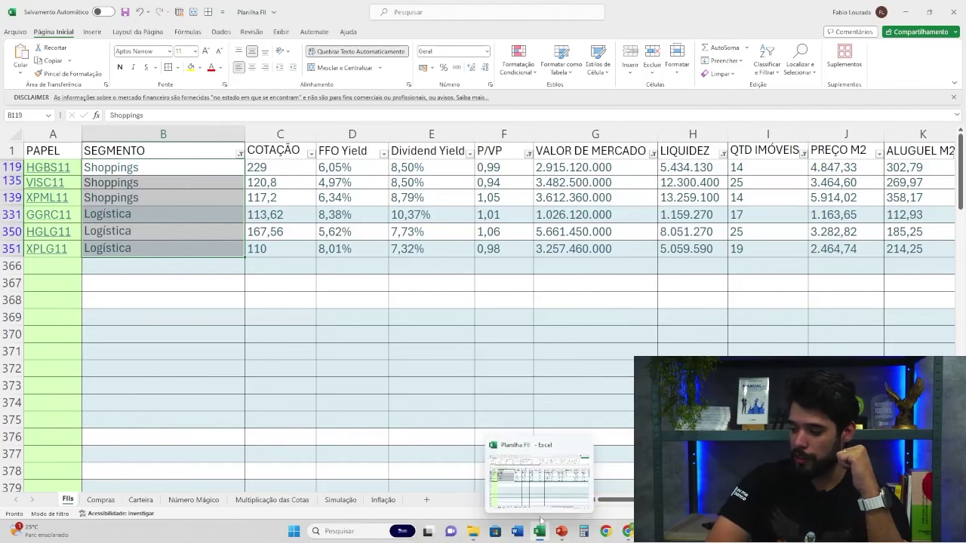
pyautogui.click(140, 500)
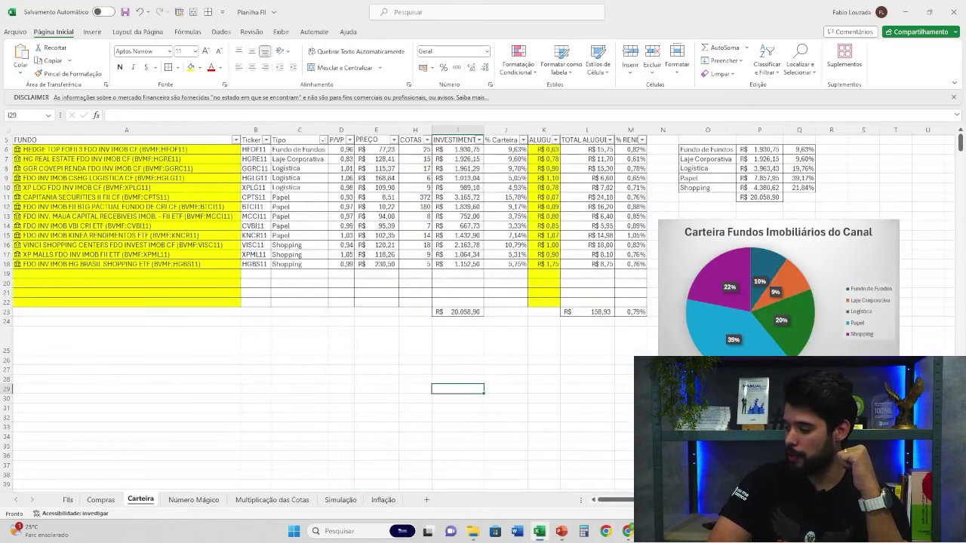
pyautogui.scroll(3, 769, 320)
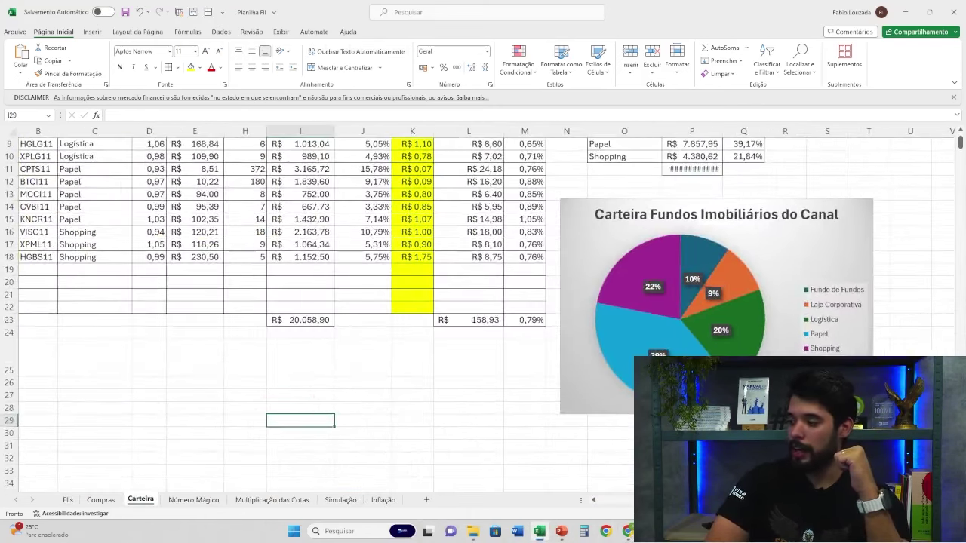
pyautogui.scroll(1, 619, 368)
pyautogui.click(501, 336)
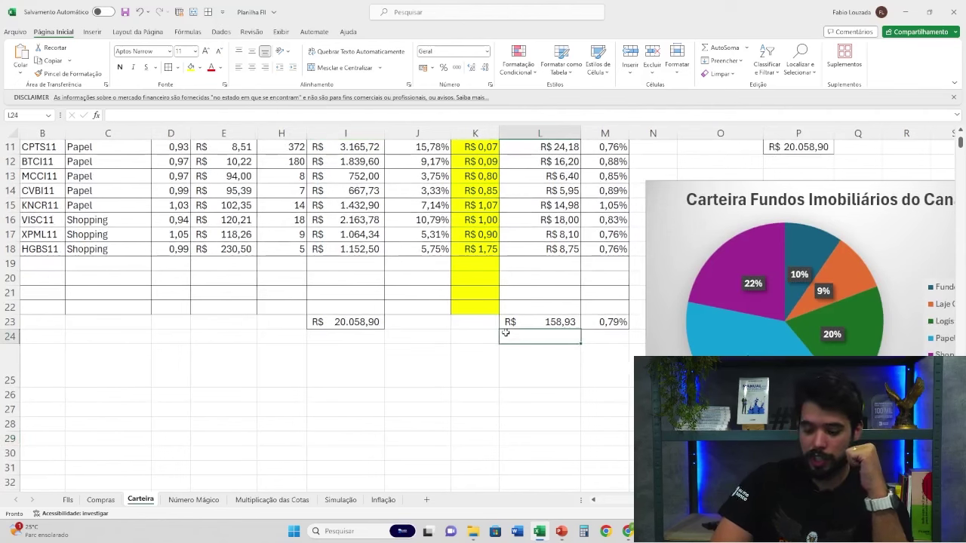
pyautogui.click(497, 336)
pyautogui.hotkey('ctrl', 'Left')
pyautogui.hotkey('ctrl', 'Up')
pyautogui.hotkey('ctrl', 'Up')
pyautogui.hotkey('ctrl', 'Up')
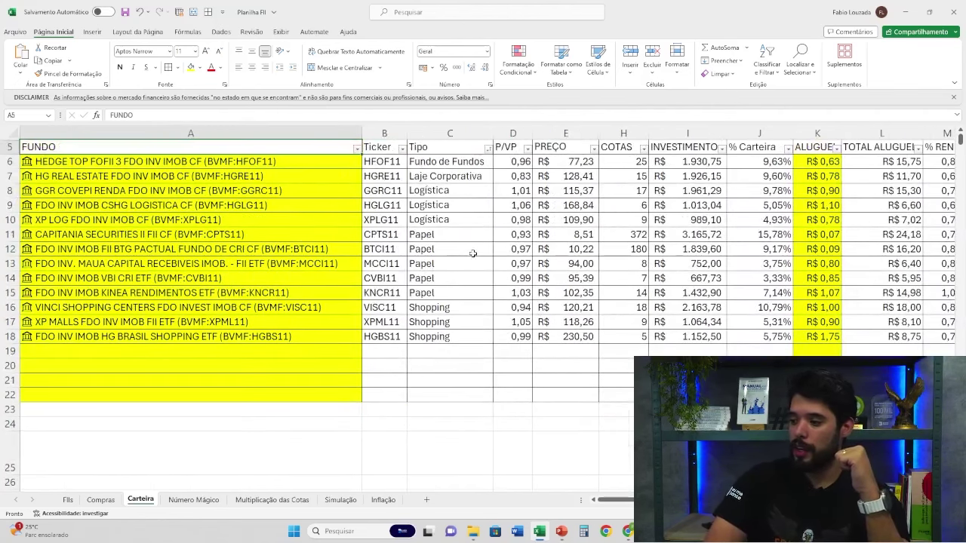
# - Check the number of shares and the invested amount of VISC11 in row 16 of the portfolio
pyautogui.press('Right')
pyautogui.press('Right')
pyautogui.press('Right')
pyautogui.press('Right')
pyautogui.press('Right')
pyautogui.press('Right')
pyautogui.press('Right')
pyautogui.press('Down')
pyautogui.press('Down')
pyautogui.press('Down')
pyautogui.press('Down')
pyautogui.press('Down')
pyautogui.press('Down')
pyautogui.press('Down')
pyautogui.press('Down')
pyautogui.press('Down')
pyautogui.press('Down')
pyautogui.press('Down')
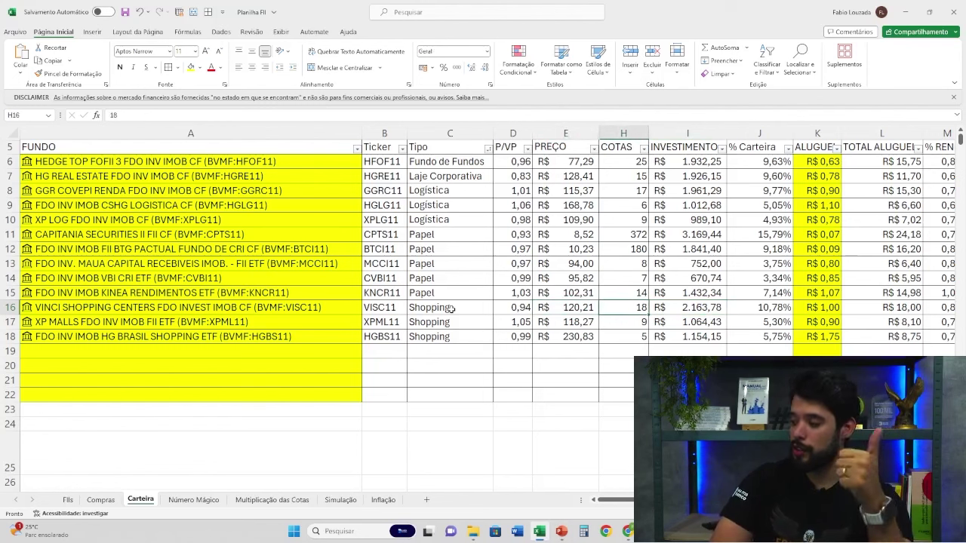
pyautogui.press('Right')
pyautogui.press('Left')
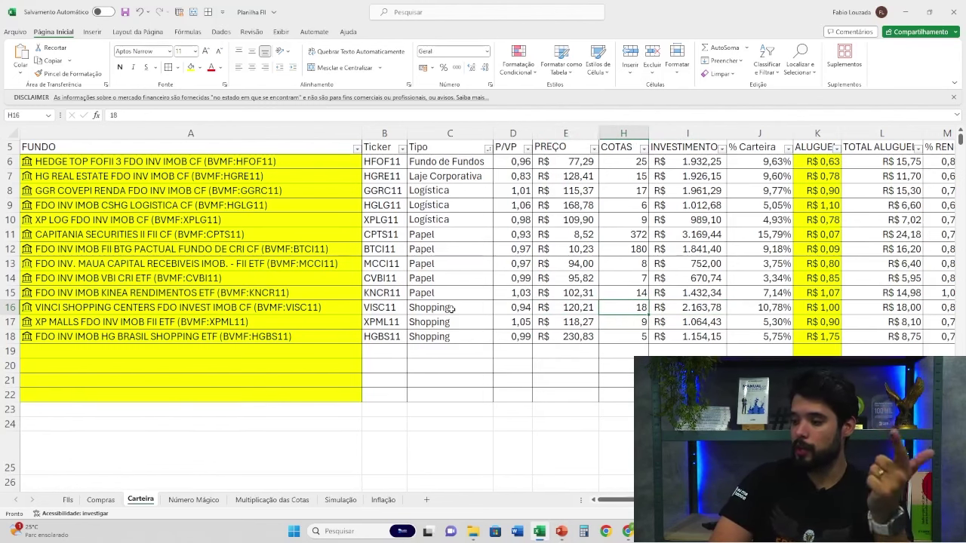
# - Check the number of shares and the invested amount of GGRC11 in row 8
pyautogui.press('Up')
pyautogui.press('Up')
pyautogui.press('Up')
pyautogui.press('Up')
pyautogui.press('Up')
pyautogui.press('Up')
pyautogui.press('Up')
pyautogui.press('Up')
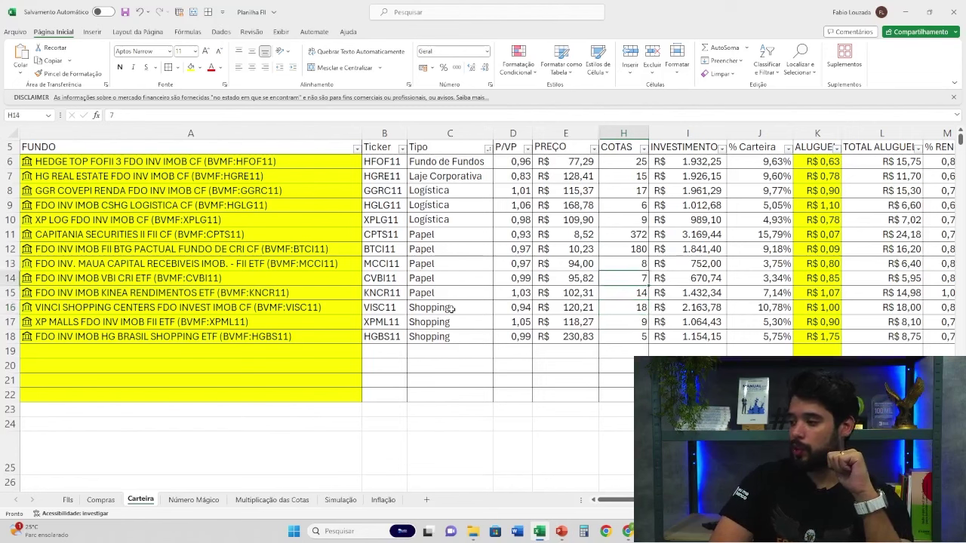
pyautogui.press('Right')
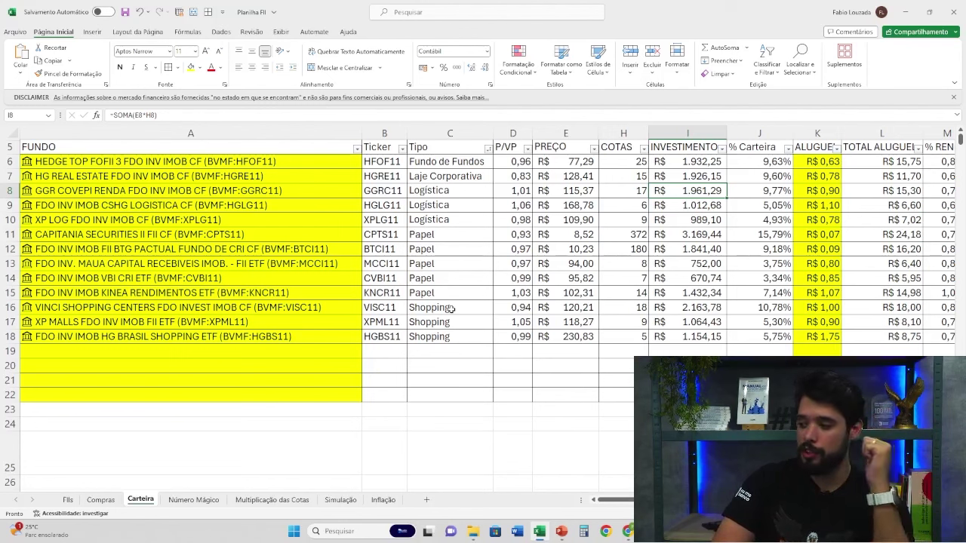
# - Check the share counts of HGBS11 and XPML11 in the COTAS column, along with XPML11's invested amount
pyautogui.press('Down')
pyautogui.press('Down')
pyautogui.press('Down')
pyautogui.press('Down')
pyautogui.press('Down')
pyautogui.press('Down')
pyautogui.press('Down')
pyautogui.press('Down')
pyautogui.press('Down')
pyautogui.press('Down')
pyautogui.press('Left')
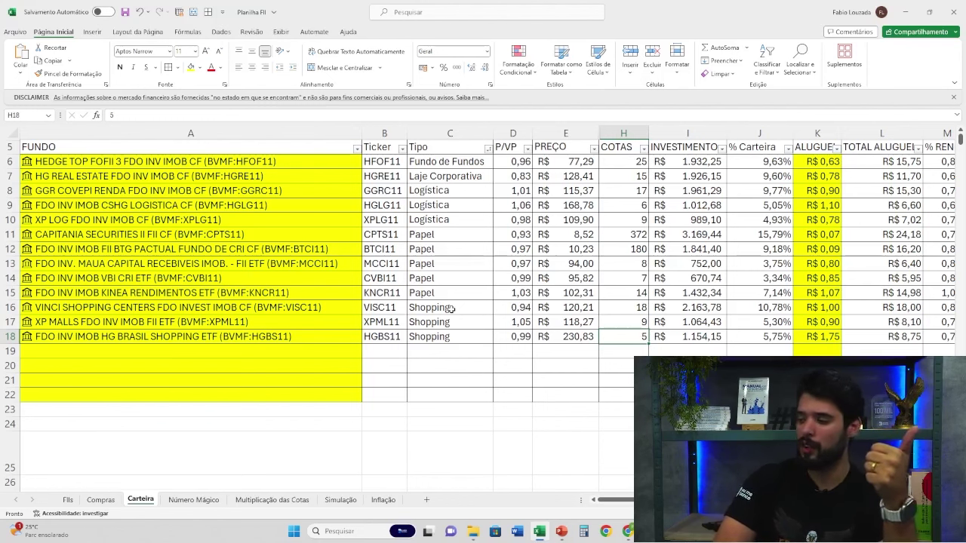
pyautogui.press('Up')
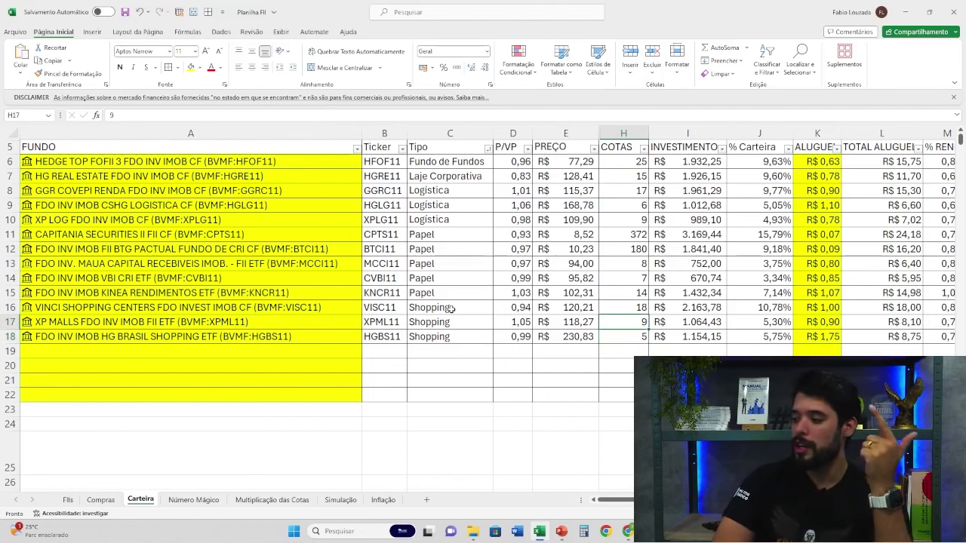
pyautogui.press('Right')
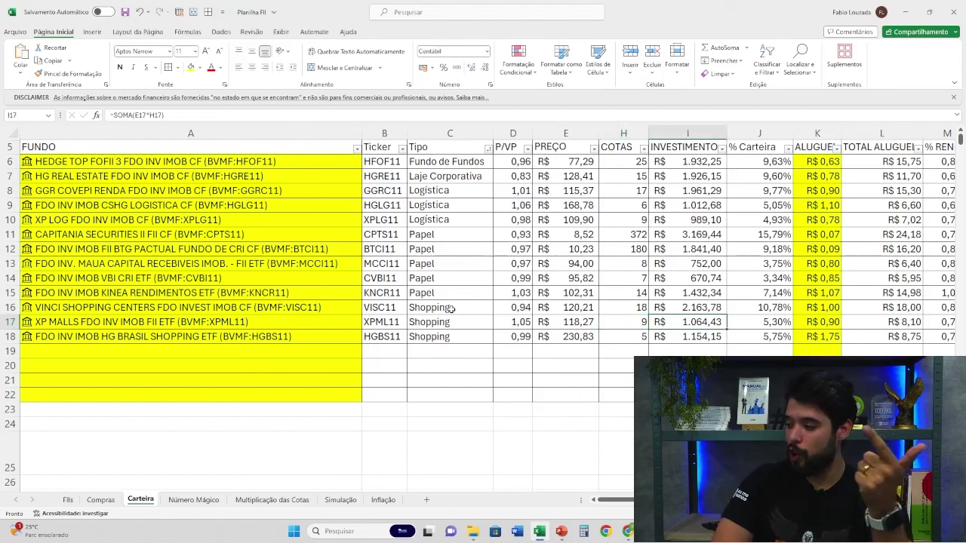
pyautogui.press('Left')
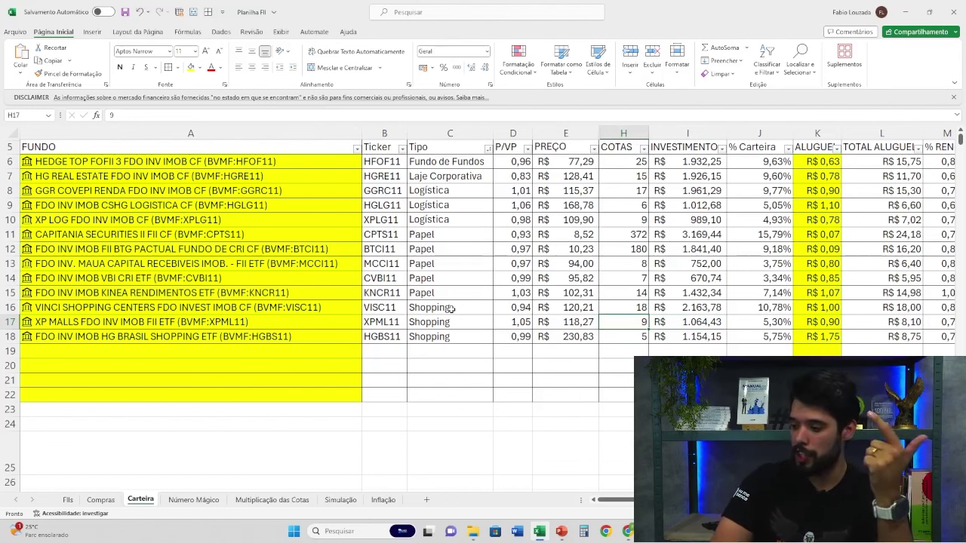
# - Check the holdings of the logistics funds HGLG11 and XPLG11 in the COTAS and INVESTIMENTO columns
pyautogui.press('Up')
pyautogui.press('Up')
pyautogui.press('Up')
pyautogui.press('Up')
pyautogui.press('Up')
pyautogui.press('Up')
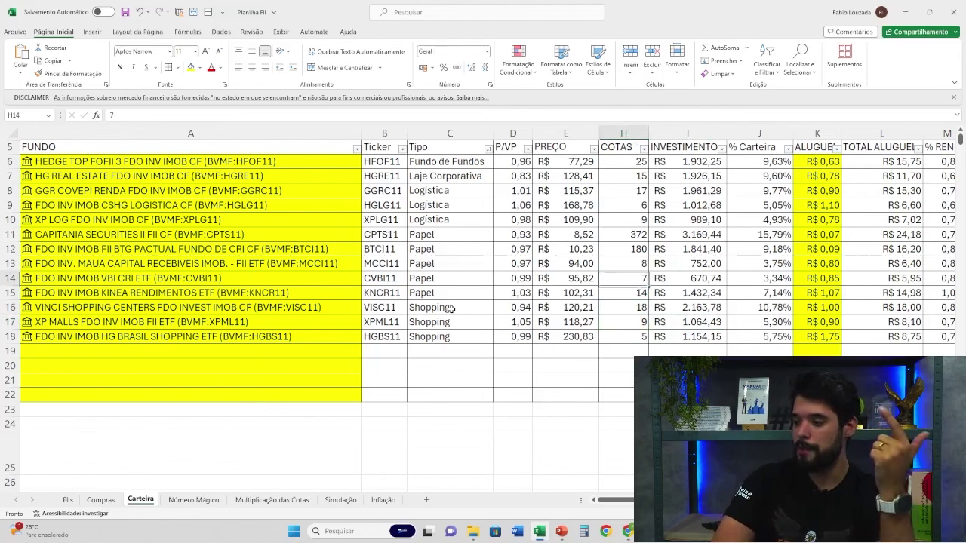
pyautogui.press('Up')
pyautogui.press('Up')
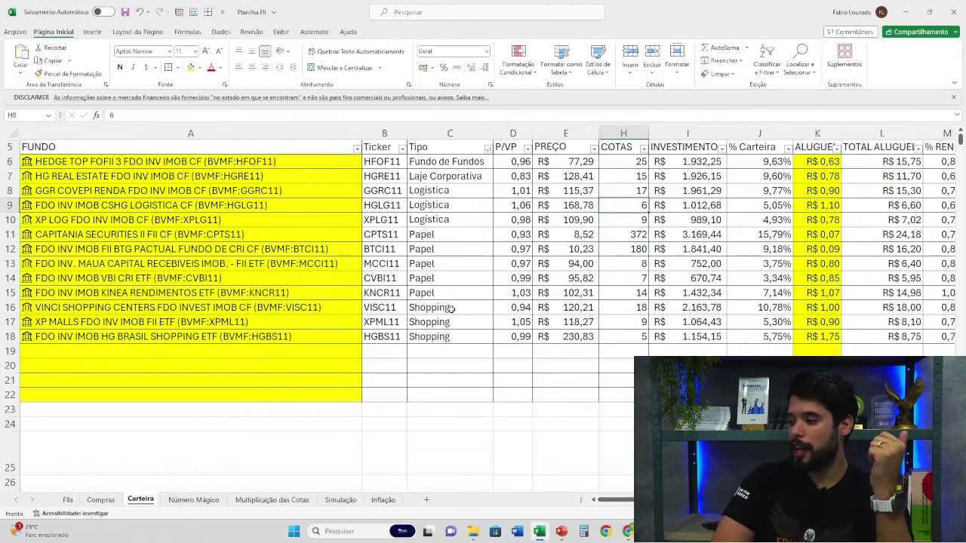
pyautogui.press('Right')
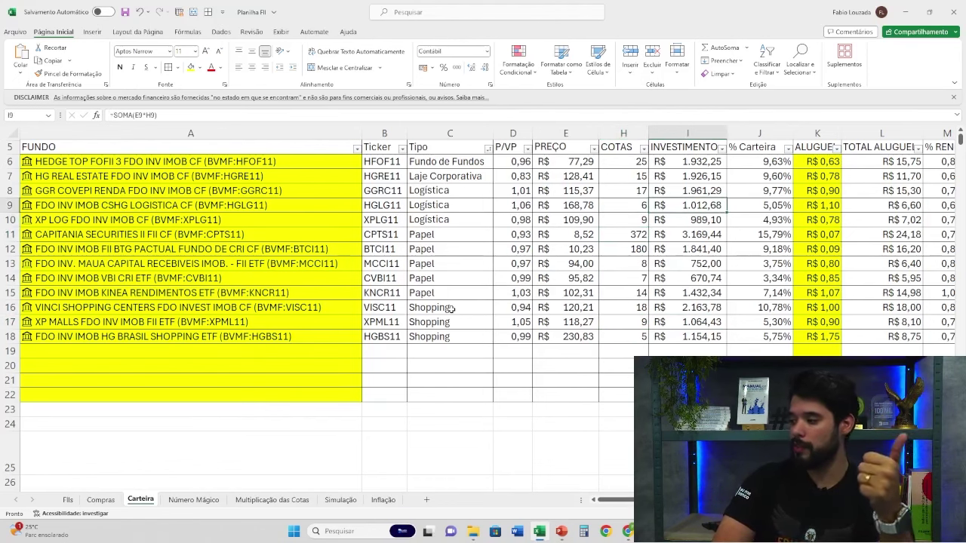
pyautogui.press('Left')
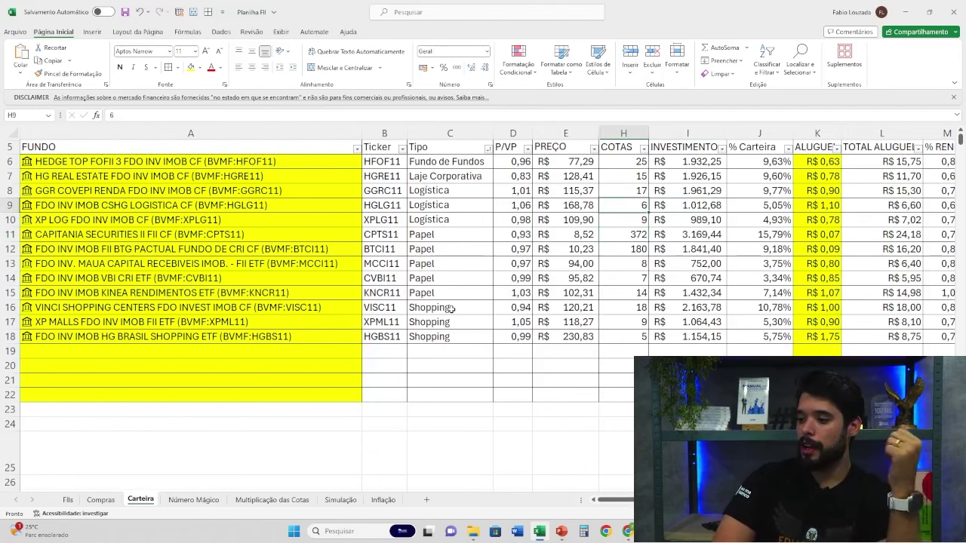
pyautogui.press('Down')
pyautogui.press('Right')
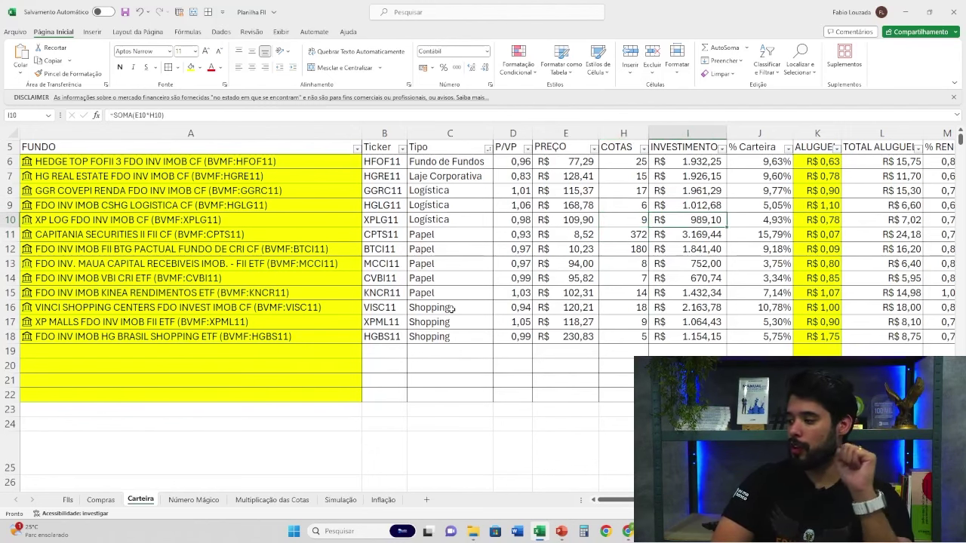
# - Go down the INVESTIMENTO column to the portfolio's total invested amount in I23
pyautogui.press('Down')
pyautogui.press('Down')
pyautogui.press('Down')
pyautogui.press('Down')
pyautogui.press('Down')
pyautogui.press('Down')
pyautogui.press('Down')
pyautogui.press('Down')
pyautogui.press('Down')
pyautogui.press('Down')
pyautogui.press('Down')
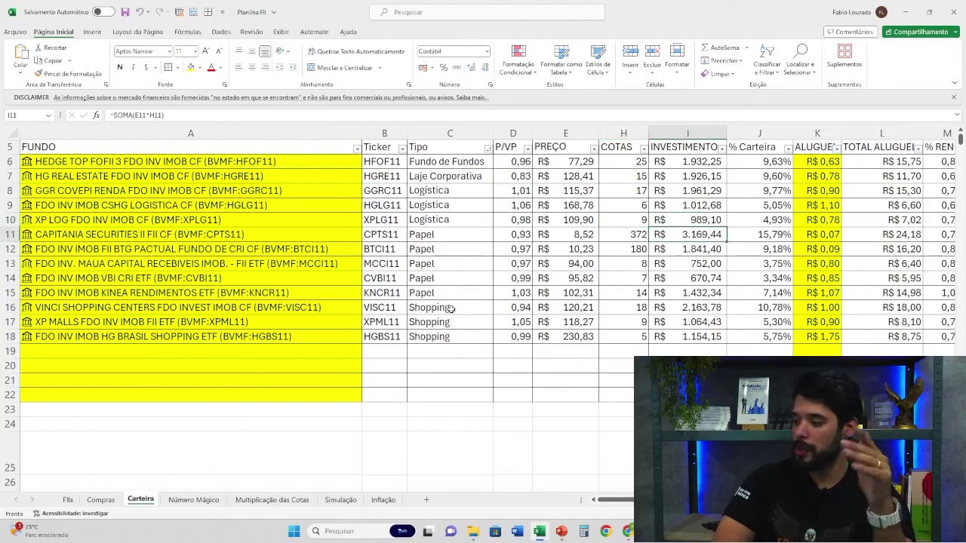
pyautogui.press('Down')
pyautogui.press('Down')
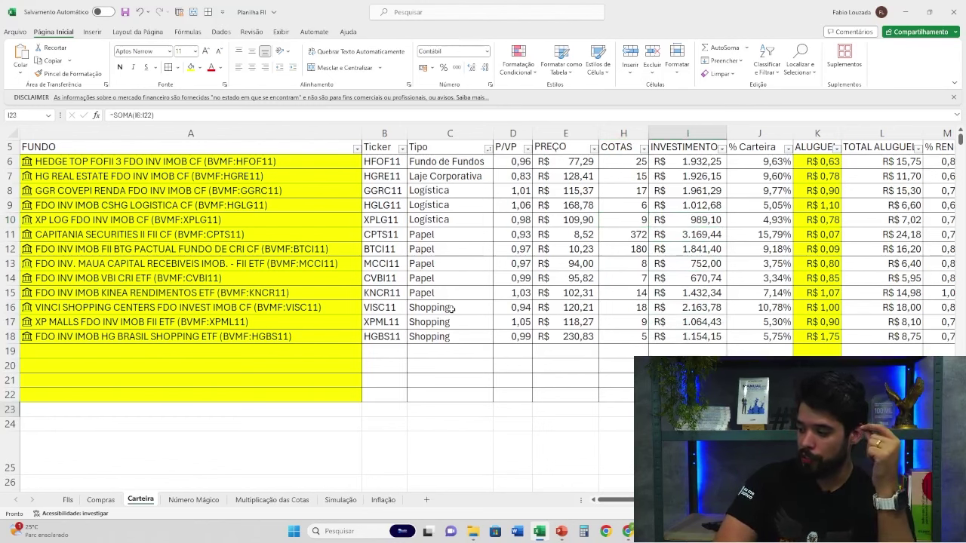
# - Check the portfolio's total rent and overall yield in row 23 of the Carteira sheet, along with VISC11's invested amount
pyautogui.press('Right')
pyautogui.press('Right')
pyautogui.press('Right')
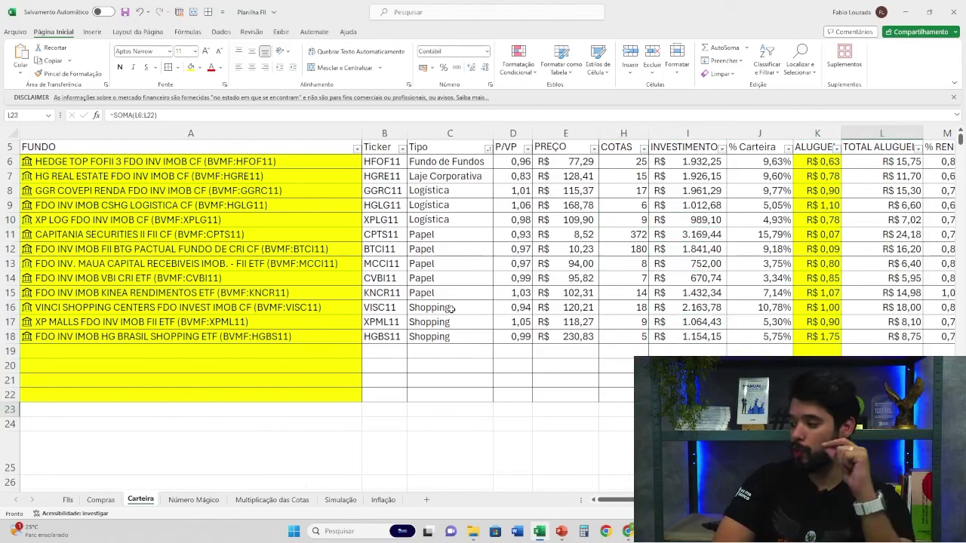
pyautogui.press('Right')
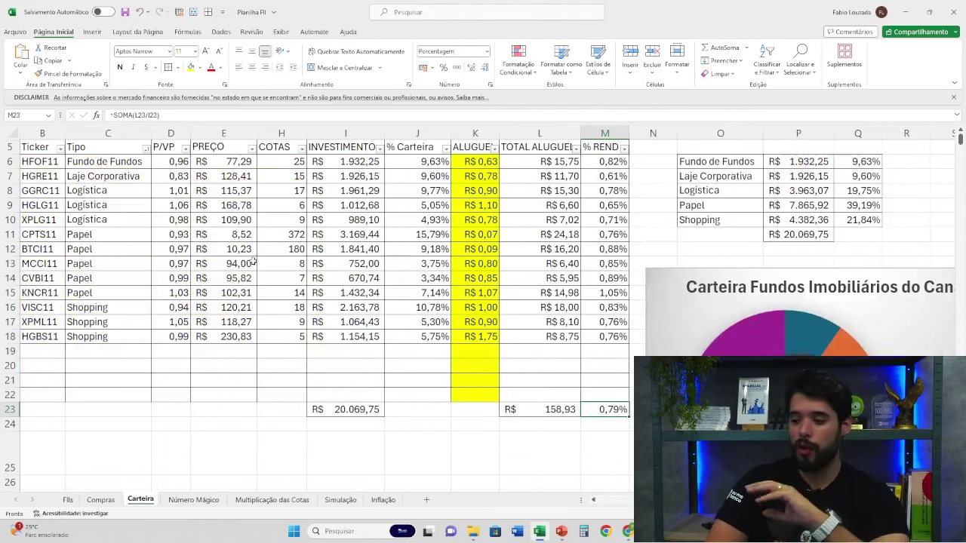
pyautogui.rightClick(319, 302)
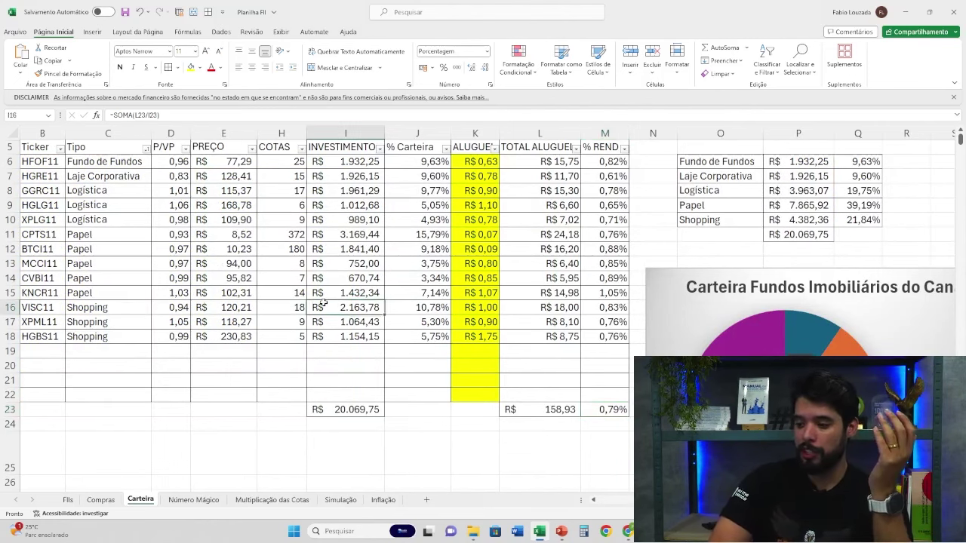
pyautogui.press('Escape')
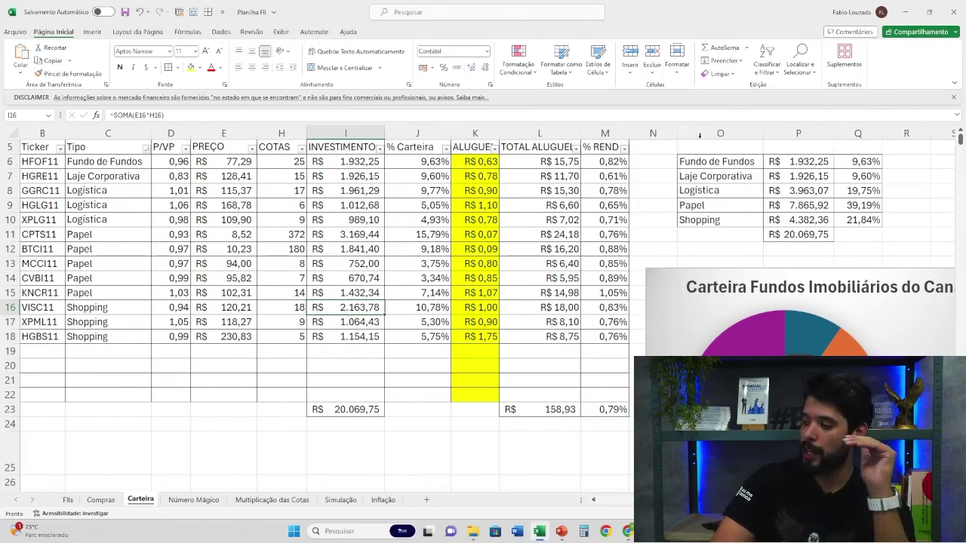
# - In the Compras sheet, set the total to invest to R$ 1.000 and the number of funds to 3
pyautogui.click(100, 499)
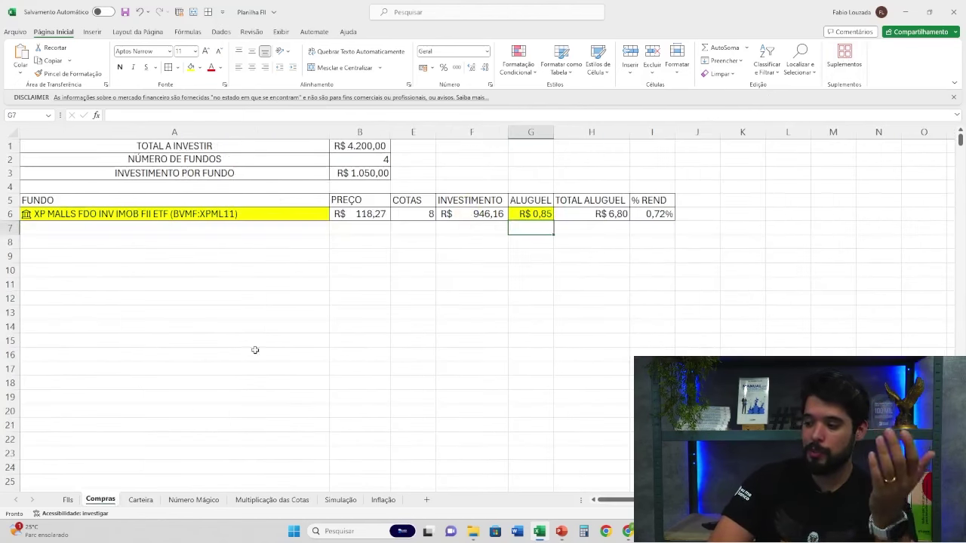
pyautogui.click(381, 149)
pyautogui.click(385, 156)
pyautogui.write('4')
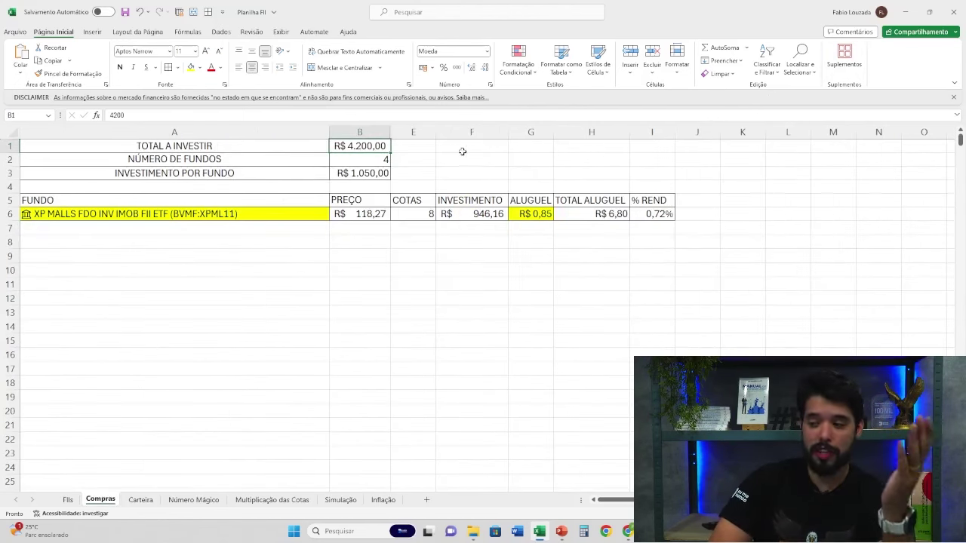
pyautogui.hotkey('ctrl', 'Return')
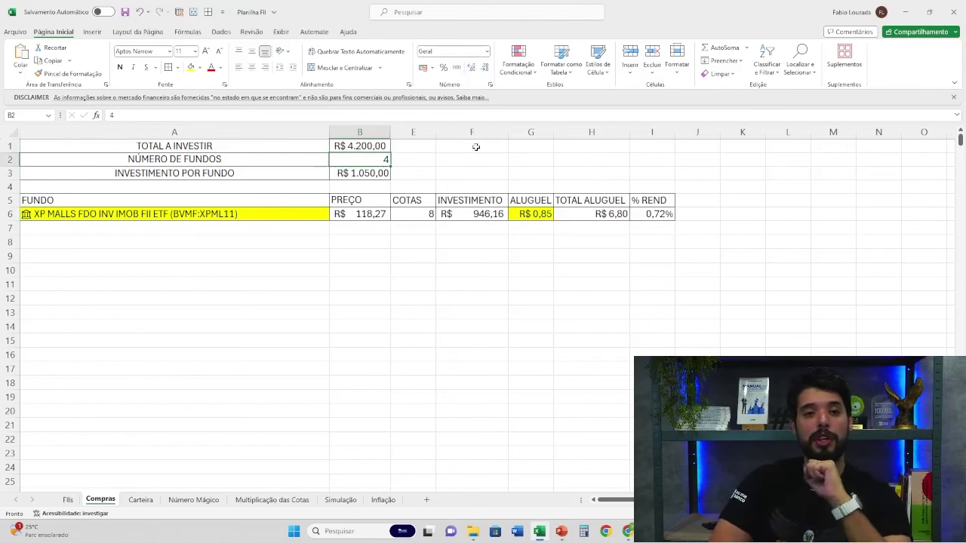
pyautogui.press('Up')
pyautogui.write('1000')
pyautogui.press('Return')
pyautogui.write('3')
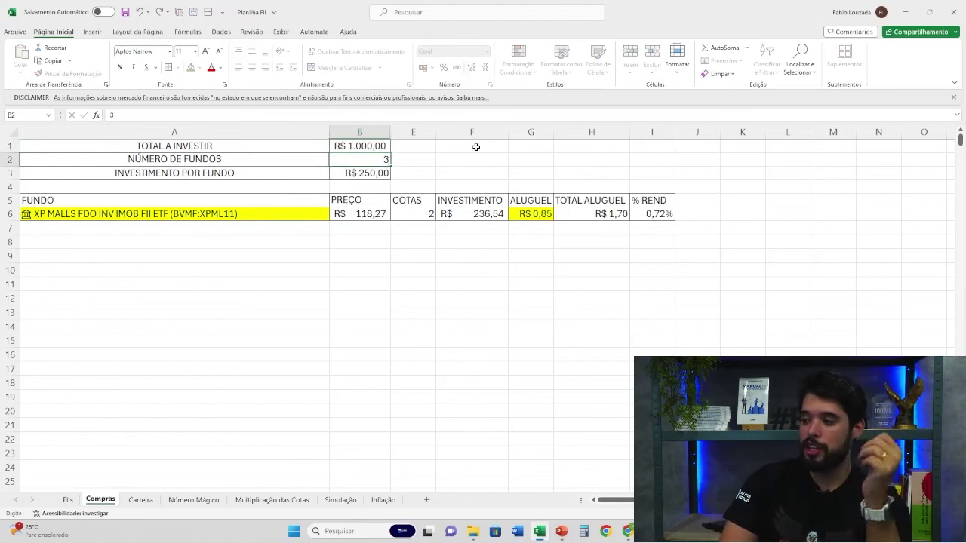
pyautogui.press('Return')
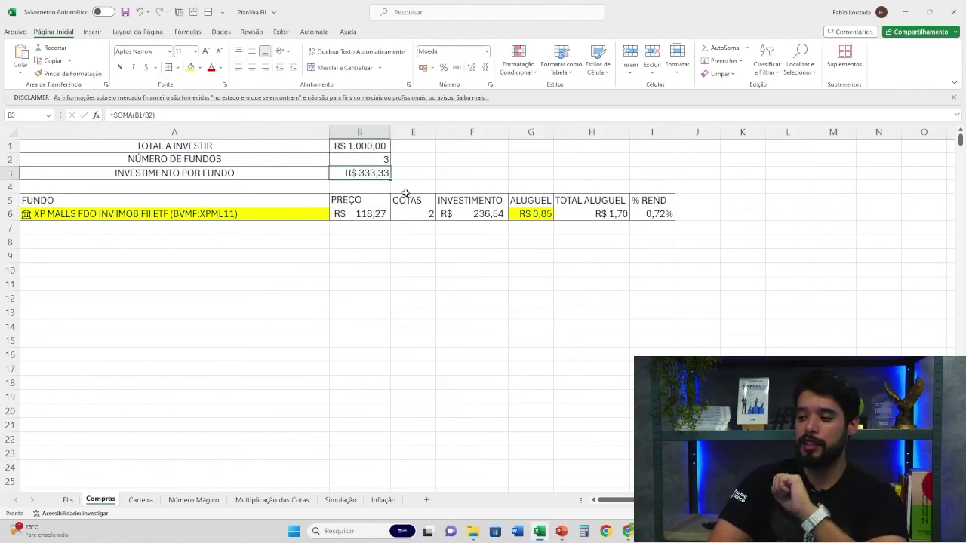
# - Enter GGRC11 as the fund in A6 and check its number of shares and investment amount
pyautogui.click(307, 217)
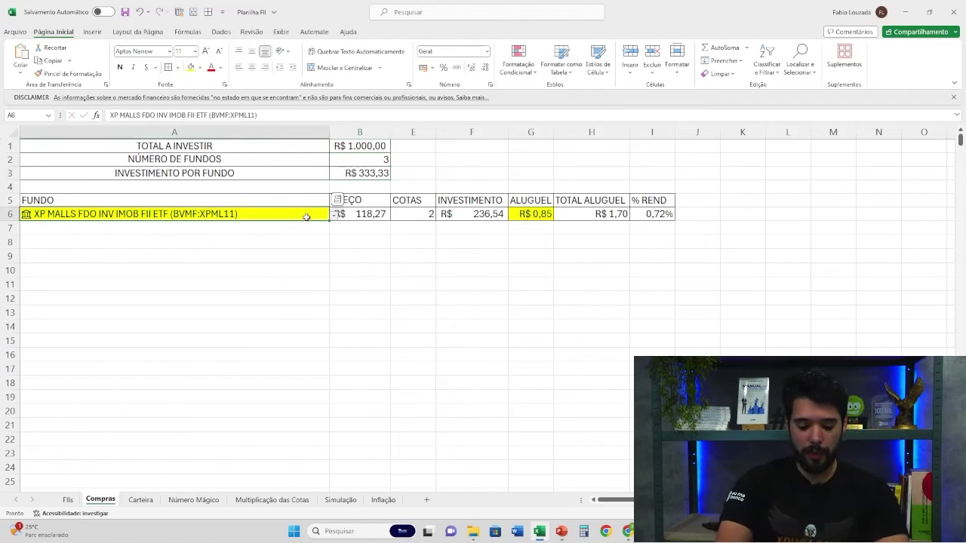
pyautogui.write('ggrc1')
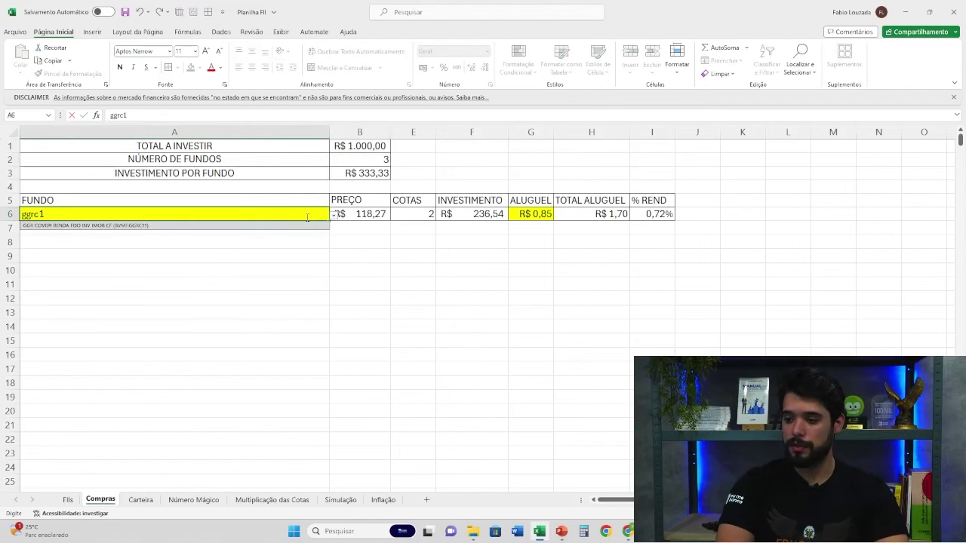
pyautogui.press('Return')
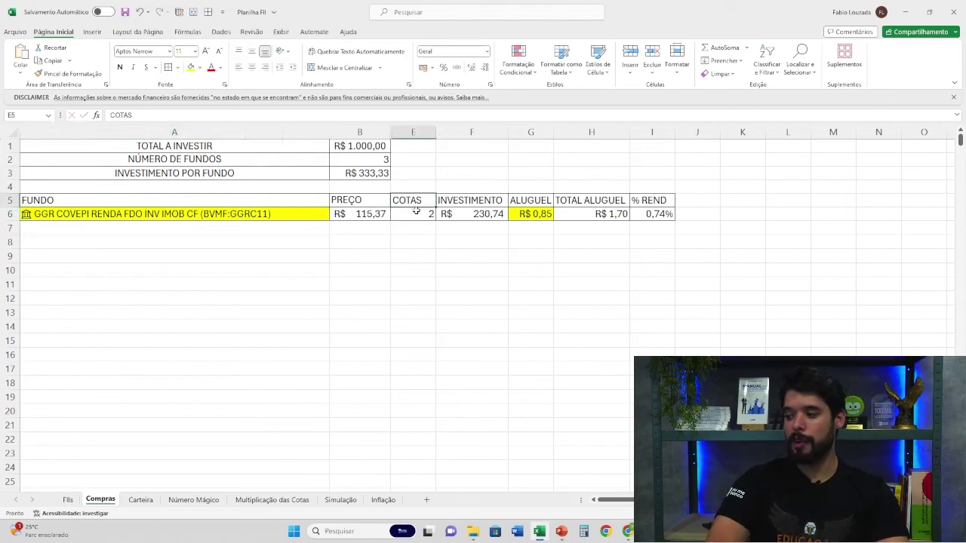
pyautogui.click(417, 215)
pyautogui.click(457, 215)
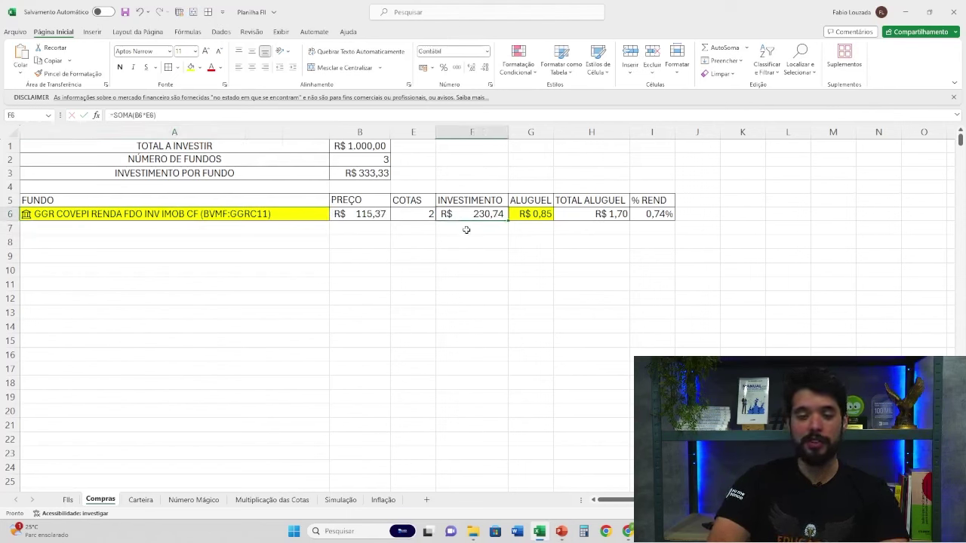
# - Set the fund in A6 of the Compras sheet to XPLG11 and return to the FIIs sheet
pyautogui.click(297, 215)
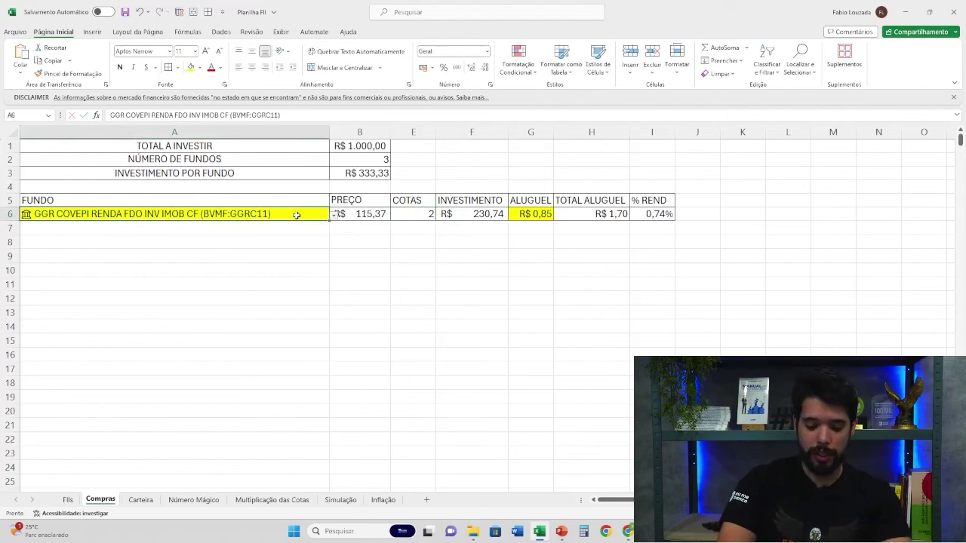
pyautogui.write('xplg11')
pyautogui.press('Return')
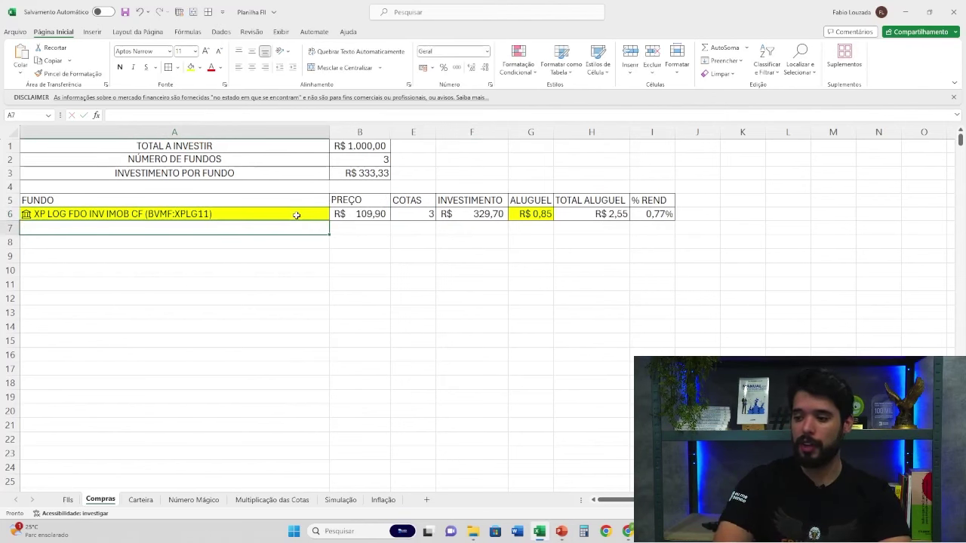
pyautogui.click(367, 214)
pyautogui.click(548, 215)
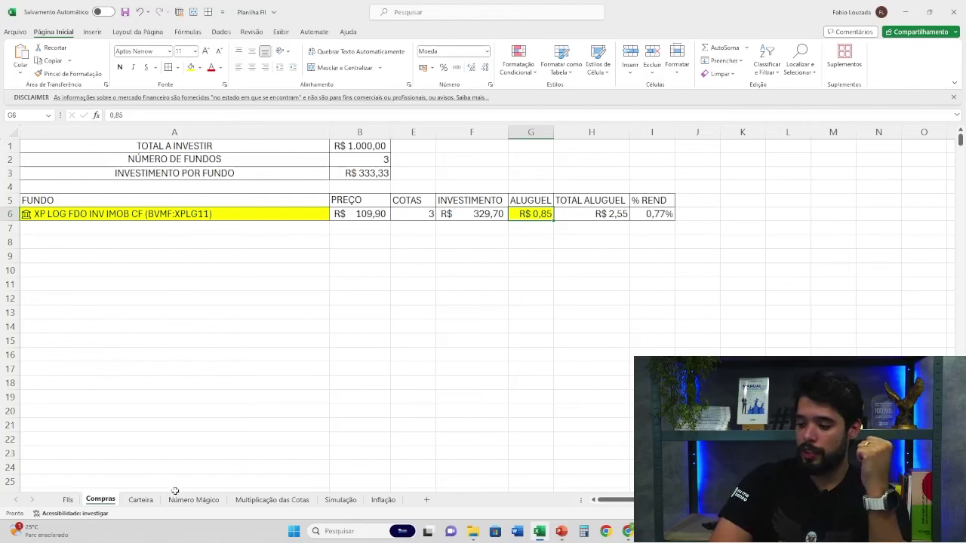
pyautogui.click(140, 500)
pyautogui.click(67, 500)
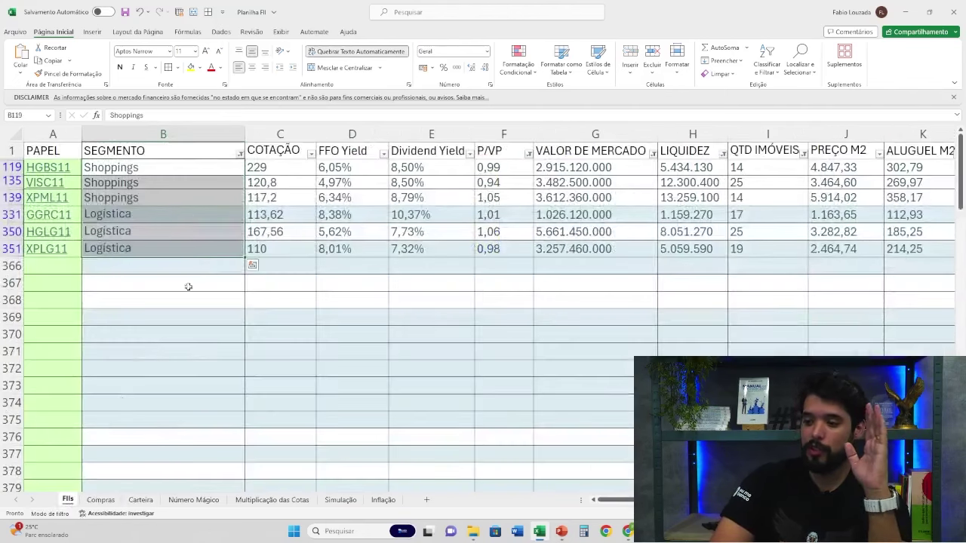
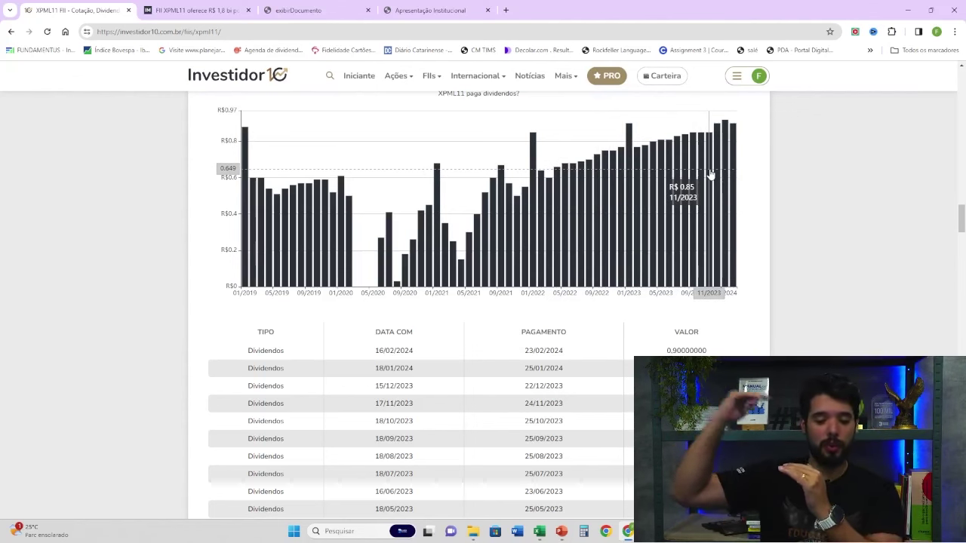
# - View the comparison with other FIIs on the XPML11 page, and switch back to the FIIs sheet in Excel
pyautogui.moveTo(961, 219); pyautogui.dragTo(961, 283)
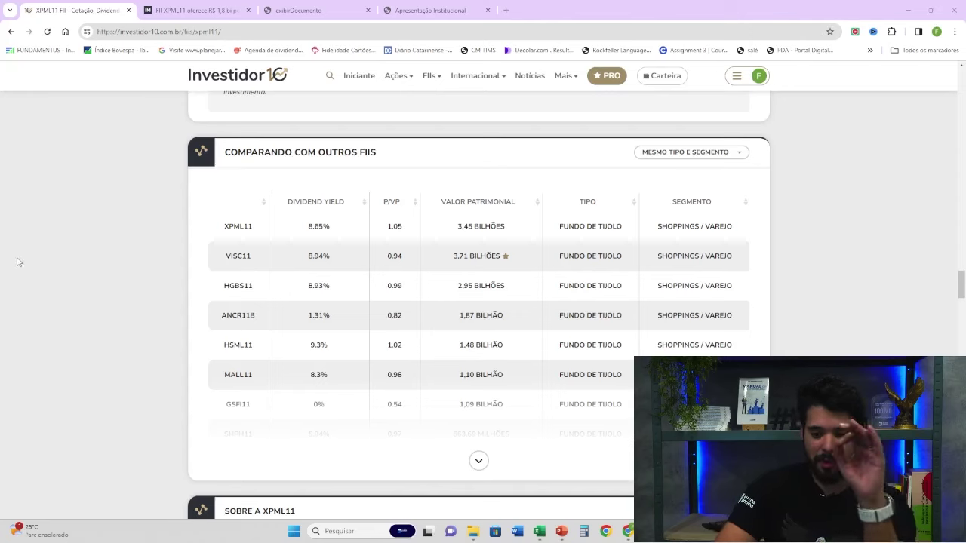
pyautogui.click(538, 530)
pyautogui.click(364, 432)
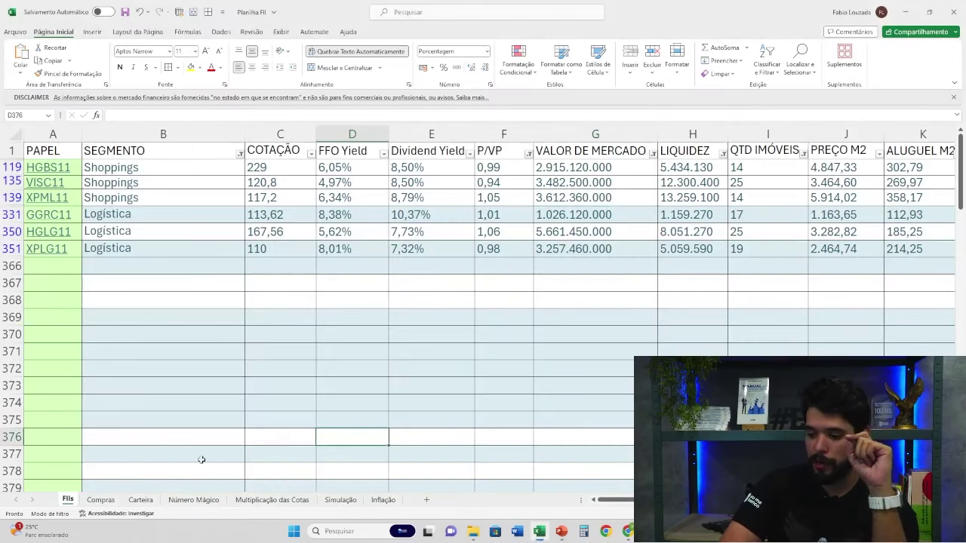
# - Inspect the filter options of the SEGMENTO and P/VP columns without changing them
pyautogui.click(239, 154)
pyautogui.click(217, 379)
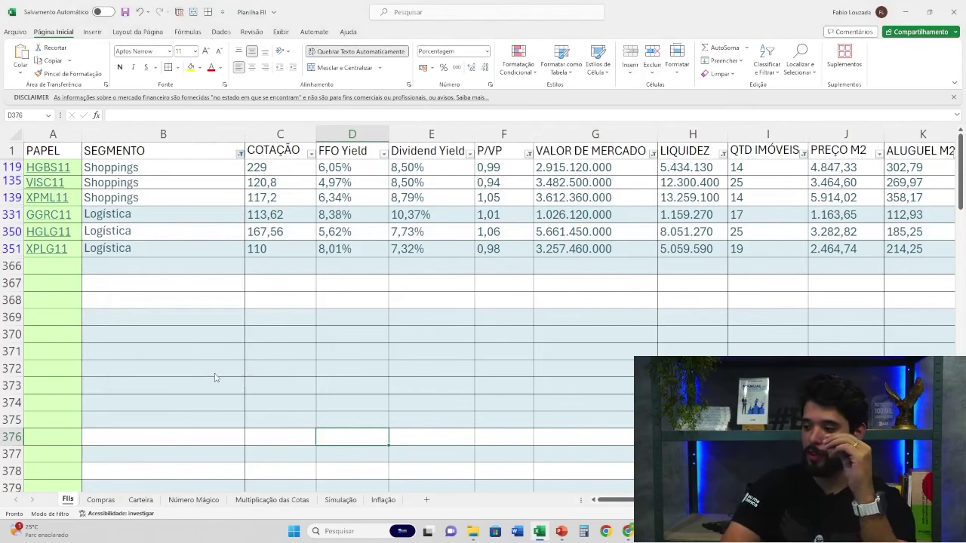
pyautogui.click(528, 154)
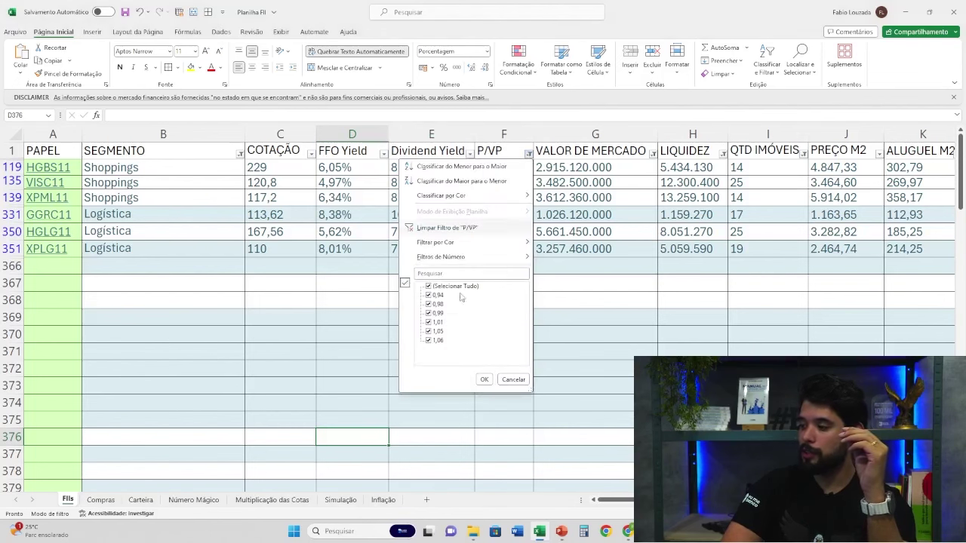
pyautogui.click(513, 379)
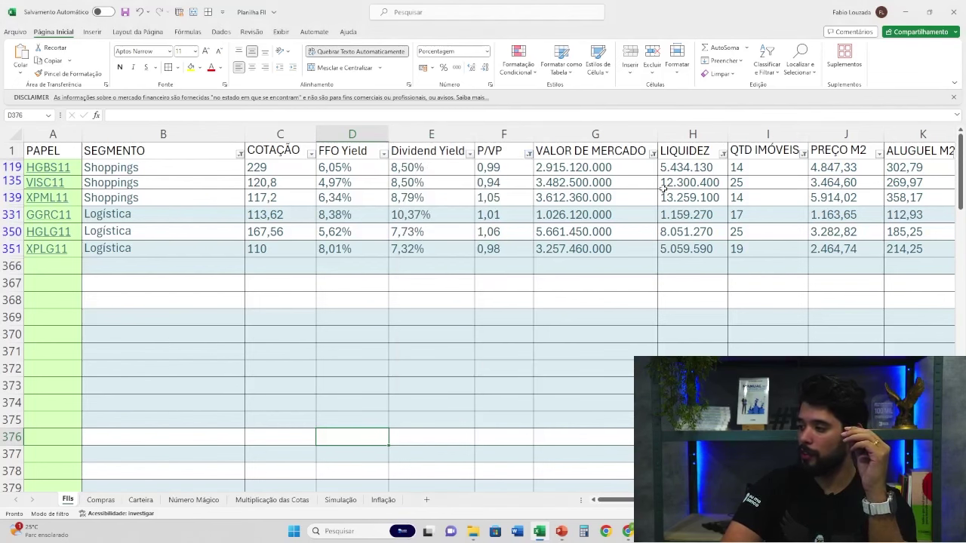
# - Extend the QTD IMÓVEIS filter to include funds with 7, 9 and 10 properties
pyautogui.click(802, 153)
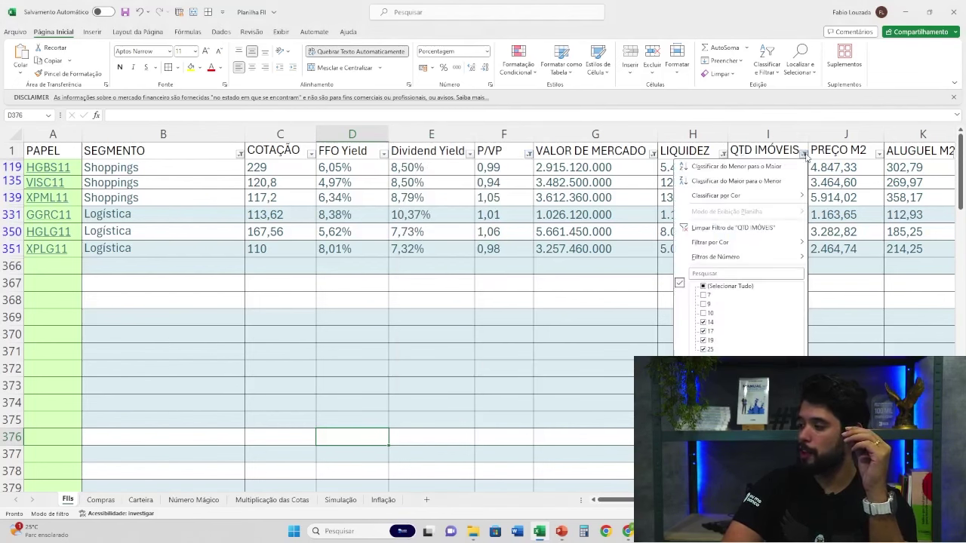
pyautogui.click(706, 295)
pyautogui.click(706, 312)
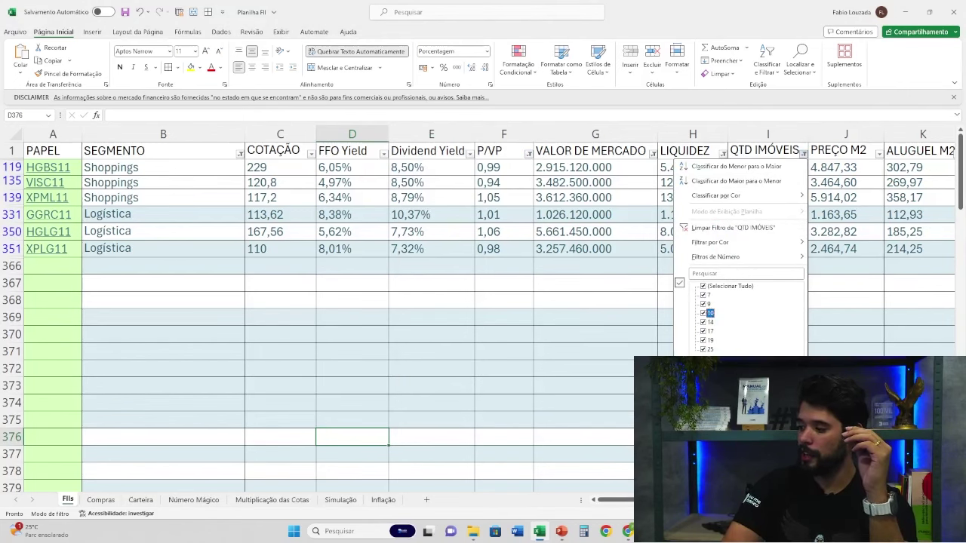
pyautogui.click(736, 380)
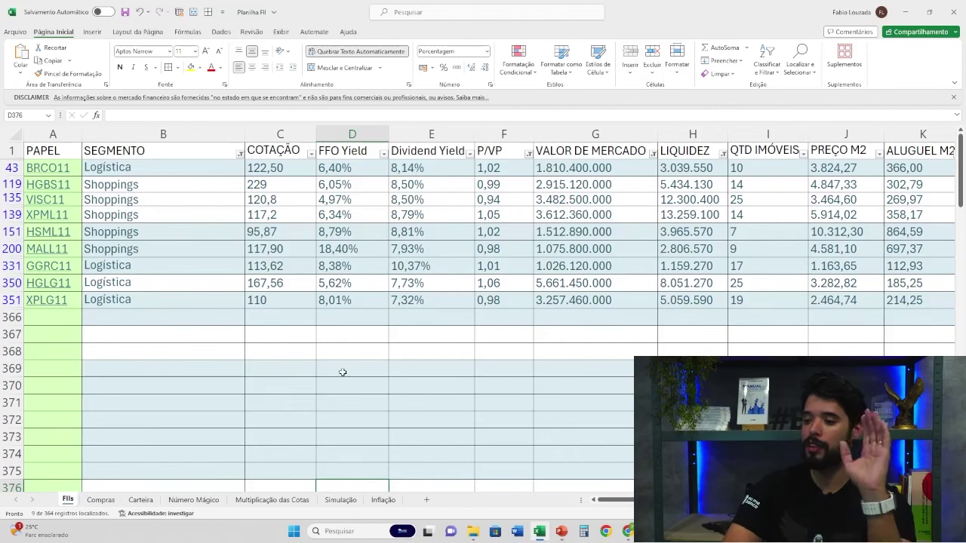
# - Review the purchase calculation in the Compras sheet and the logistics funds HGLG11 and XPLG11 in the Carteira sheet
pyautogui.click(101, 500)
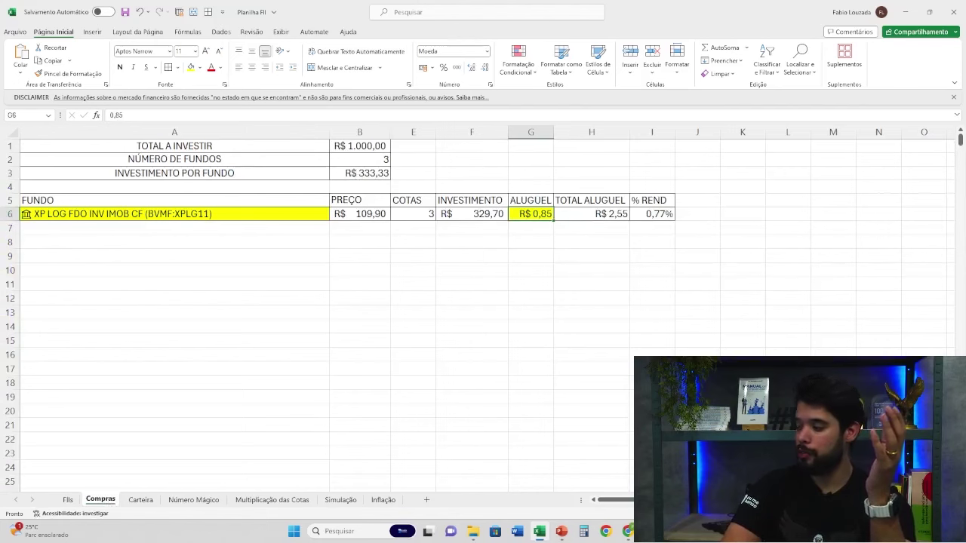
pyautogui.keyDown('ctrl'); pyautogui.scroll(2, 377, 302); pyautogui.keyUp('ctrl')
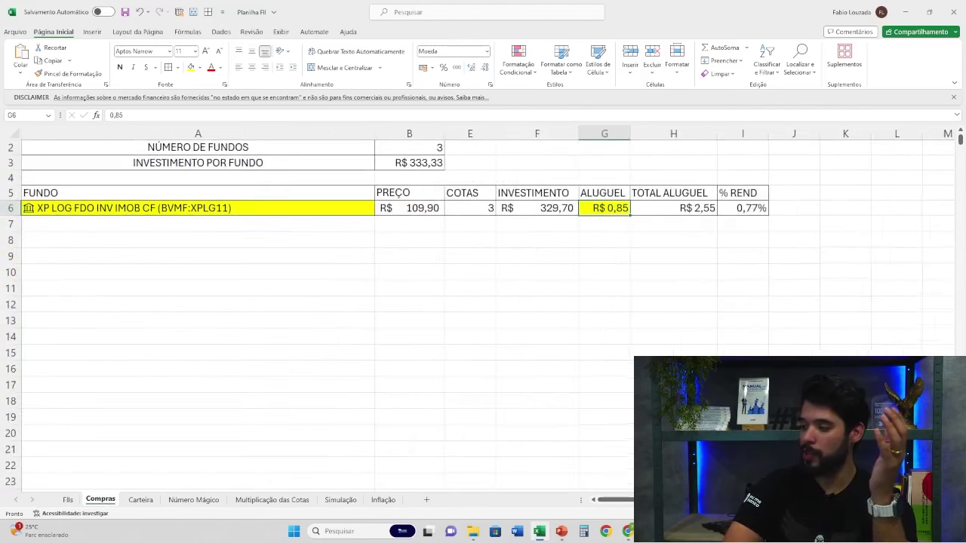
pyautogui.click(141, 500)
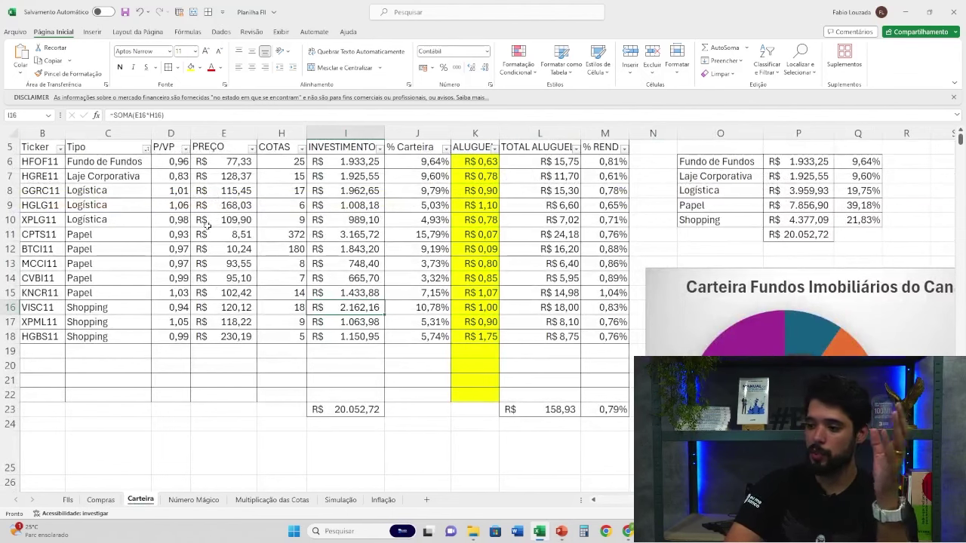
pyautogui.click(134, 209)
pyautogui.click(57, 210)
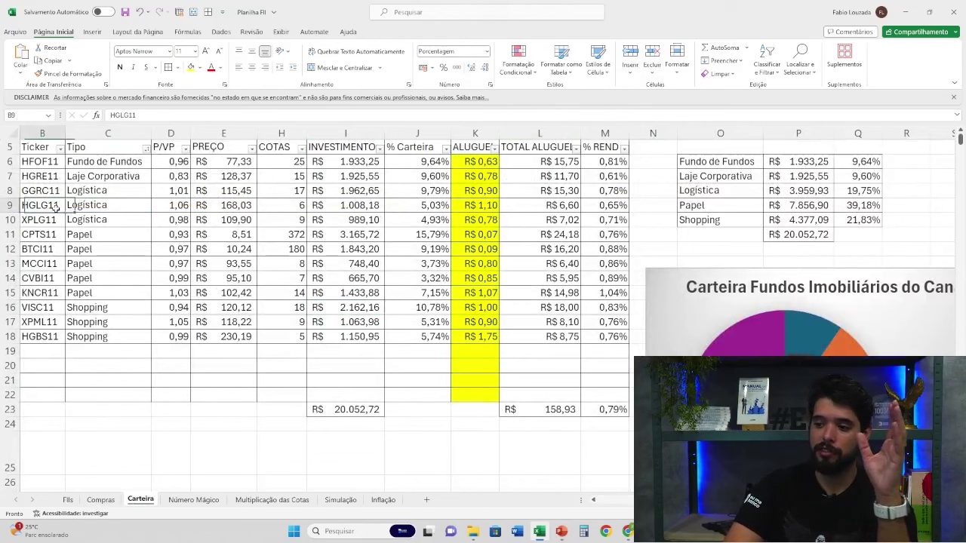
pyautogui.click(139, 218)
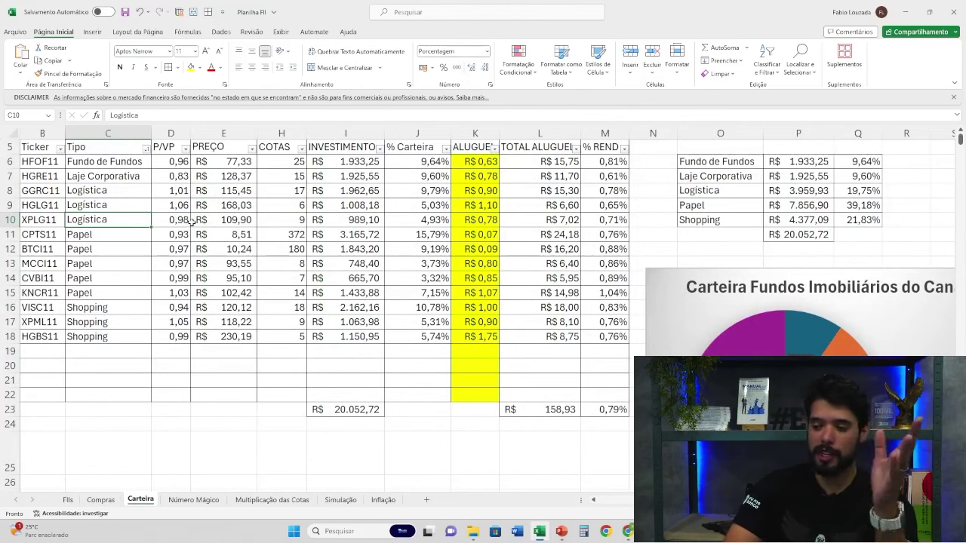
# - Open the Número Mágico sheet and examine the price of XPML11 in B6
pyautogui.click(193, 500)
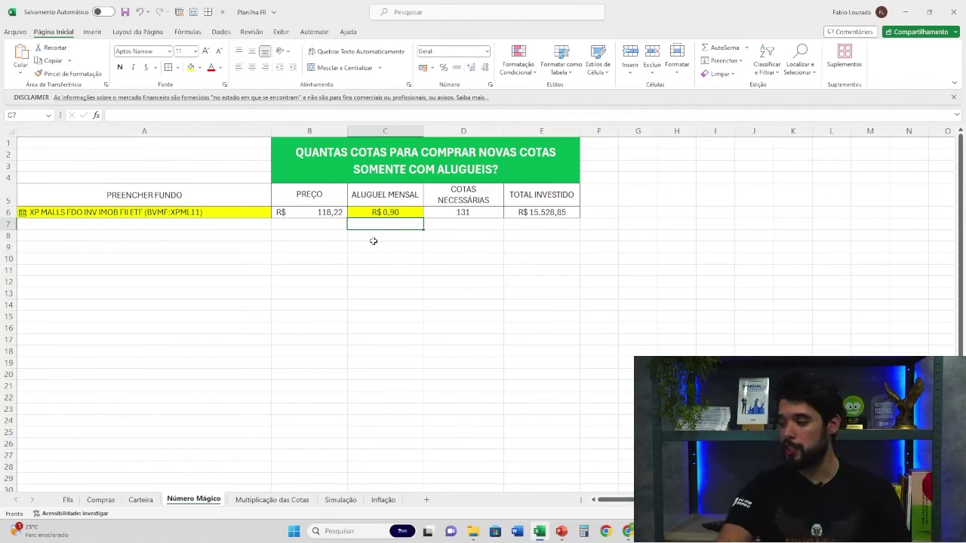
pyautogui.scroll(3, 482, 302)
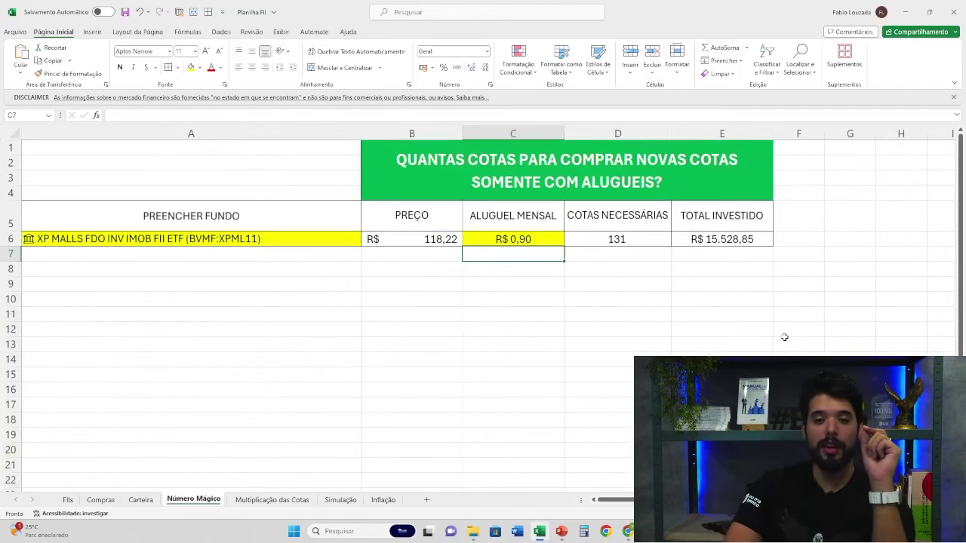
pyautogui.click(332, 313)
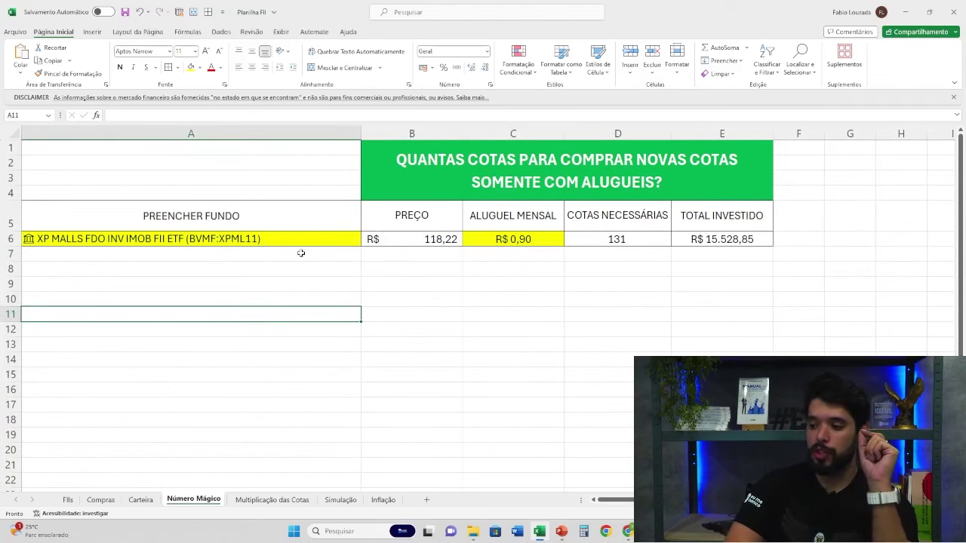
pyautogui.click(407, 245)
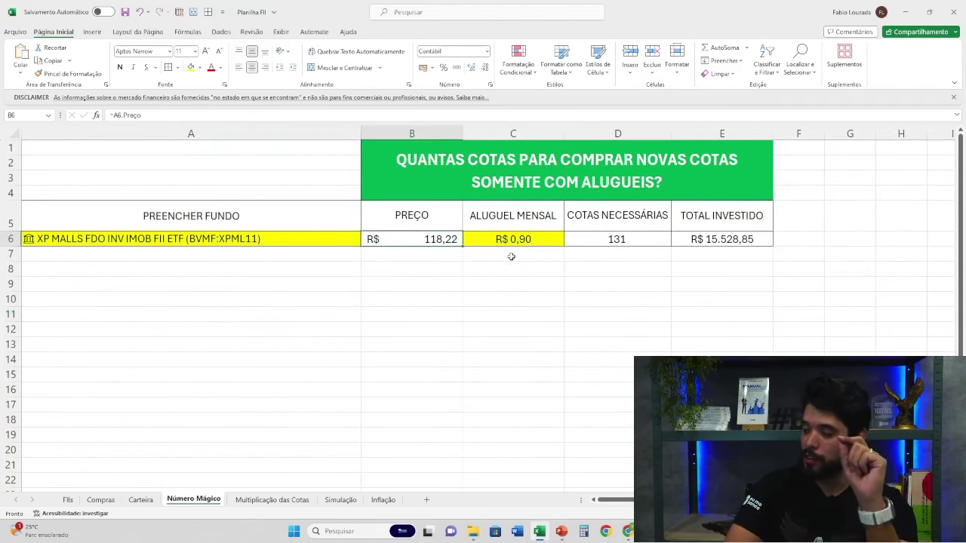
# - Examine how the required shares and the total invested are calculated for XPML11 in D6 and E6
pyautogui.click(607, 238)
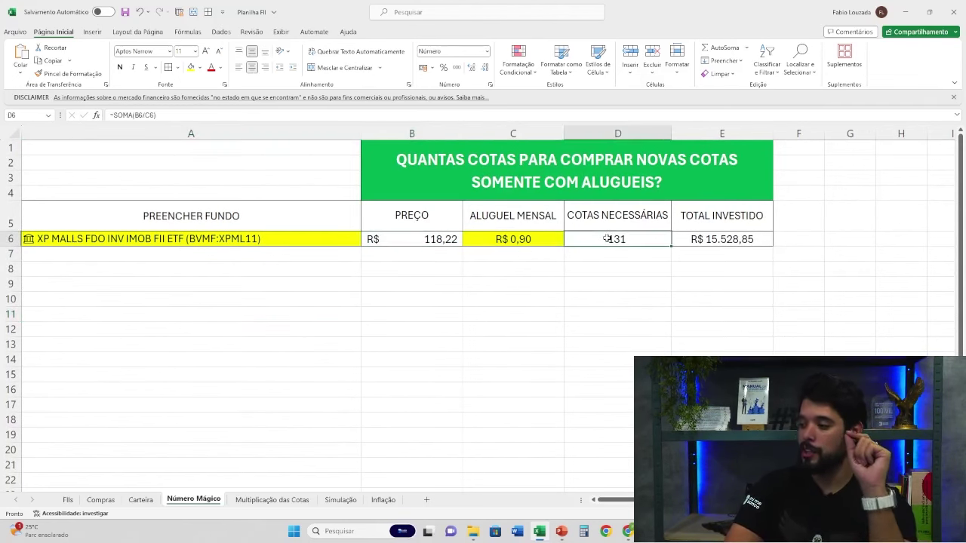
pyautogui.click(695, 238)
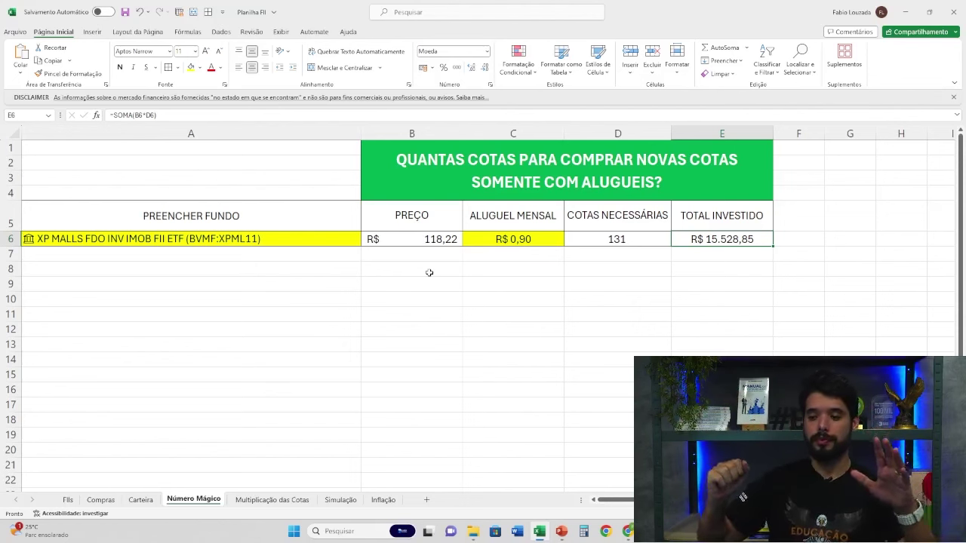
# - Open the Multiplicação das Cotas sheet and review the Aluguel column and the initial investment
pyautogui.click(271, 500)
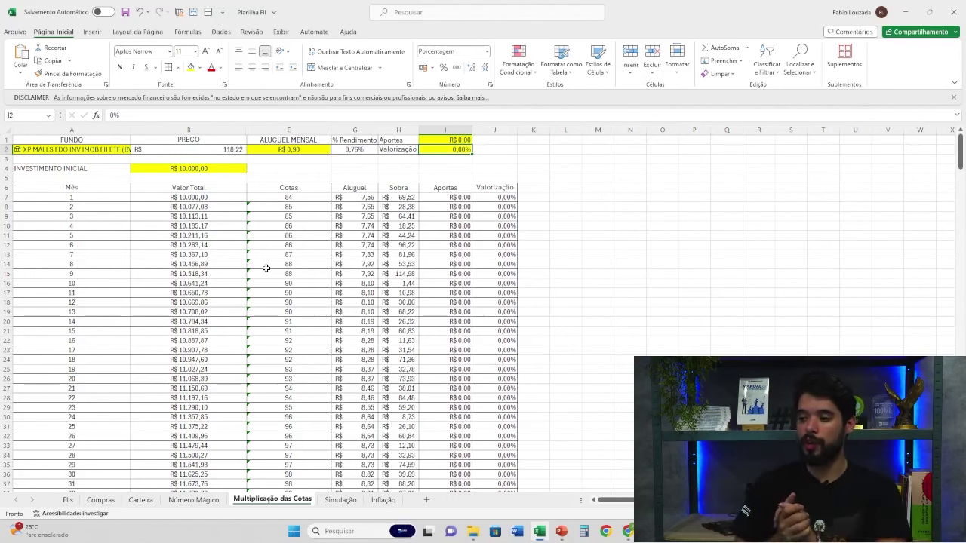
pyautogui.click(349, 206)
pyautogui.press('Up')
pyautogui.press('Up')
pyautogui.press('Up')
pyautogui.press('Up')
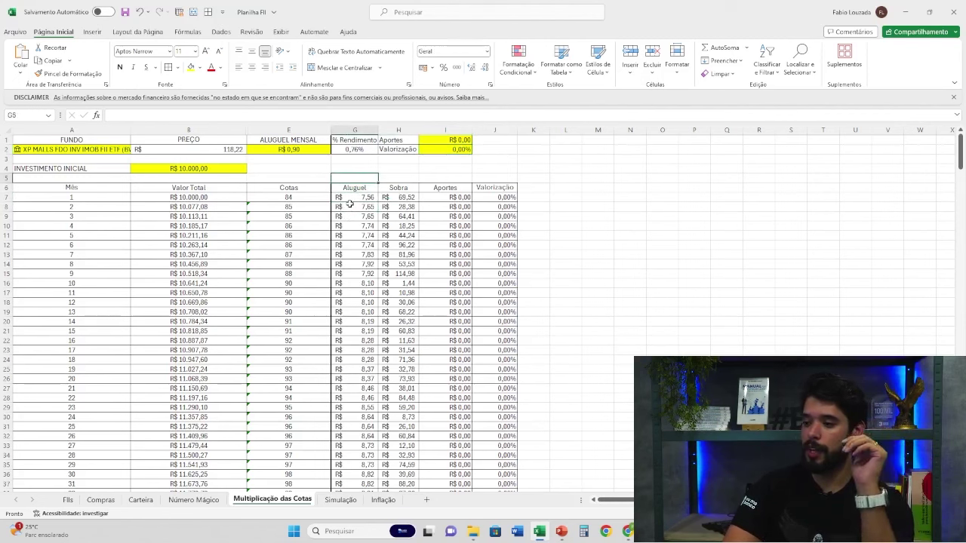
pyautogui.press('Down')
pyautogui.press('Down')
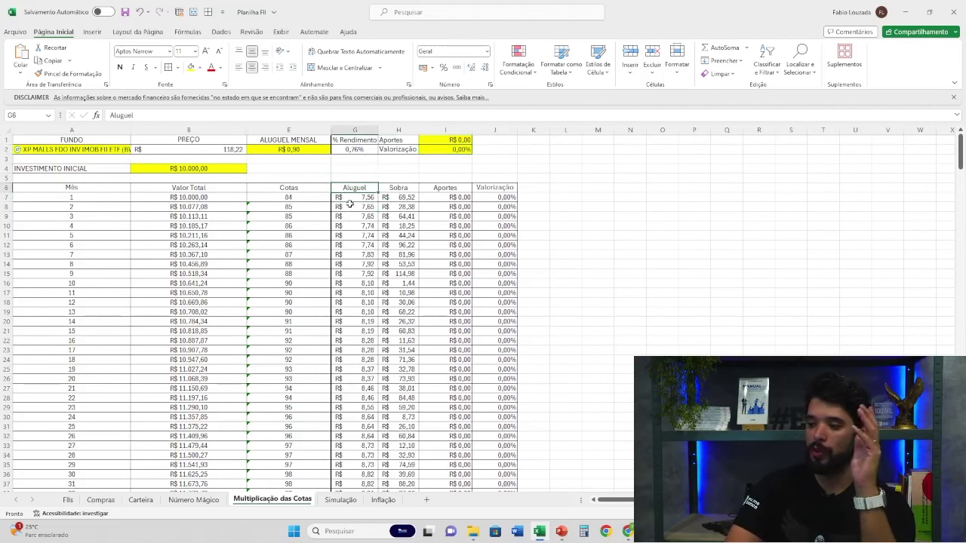
pyautogui.press('Up')
pyautogui.press('Up')
pyautogui.press('Up')
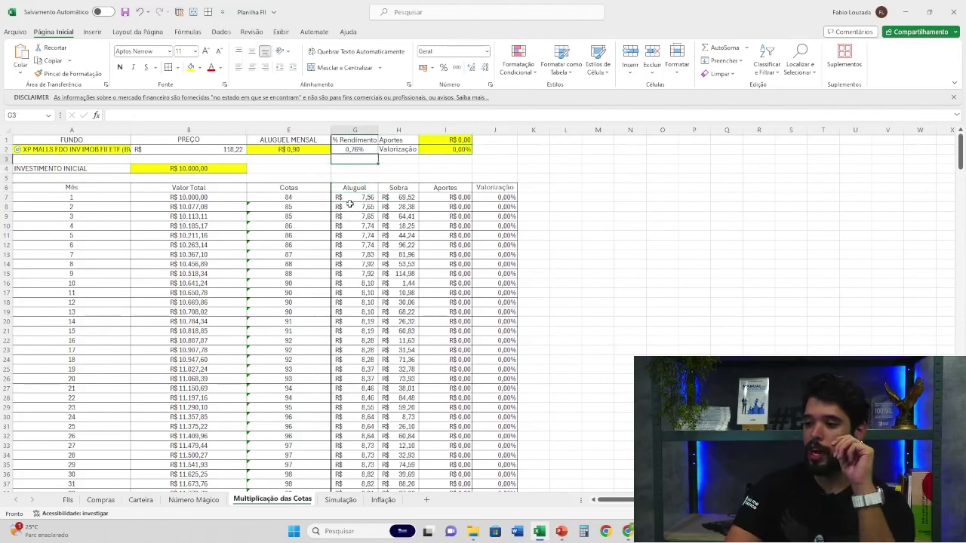
pyautogui.press('Left')
pyautogui.press('Left')
pyautogui.press('Down')
pyautogui.press('Right')
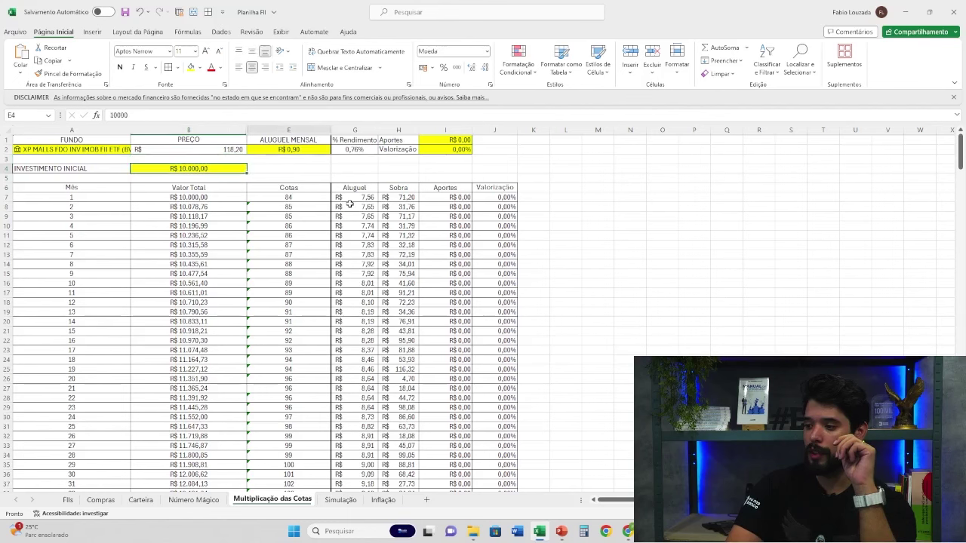
# - Set the monthly Aportes to R$ 1.000,00 and the Valorização to 0,10%
pyautogui.press('Up')
pyautogui.press('Up')
pyautogui.press('Up')
pyautogui.press('Right')
pyautogui.press('Right')
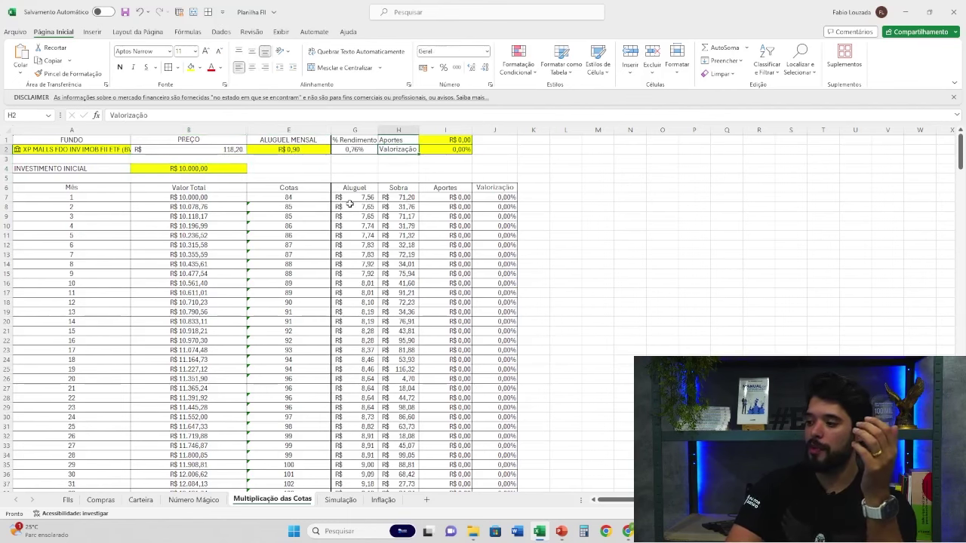
pyautogui.press('Right')
pyautogui.write('1000')
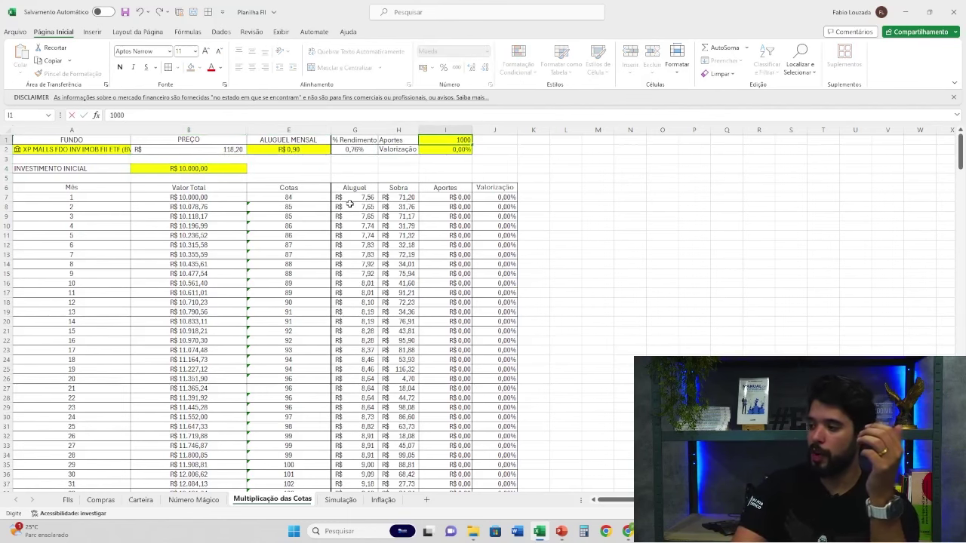
pyautogui.press('Return')
pyautogui.write('0')
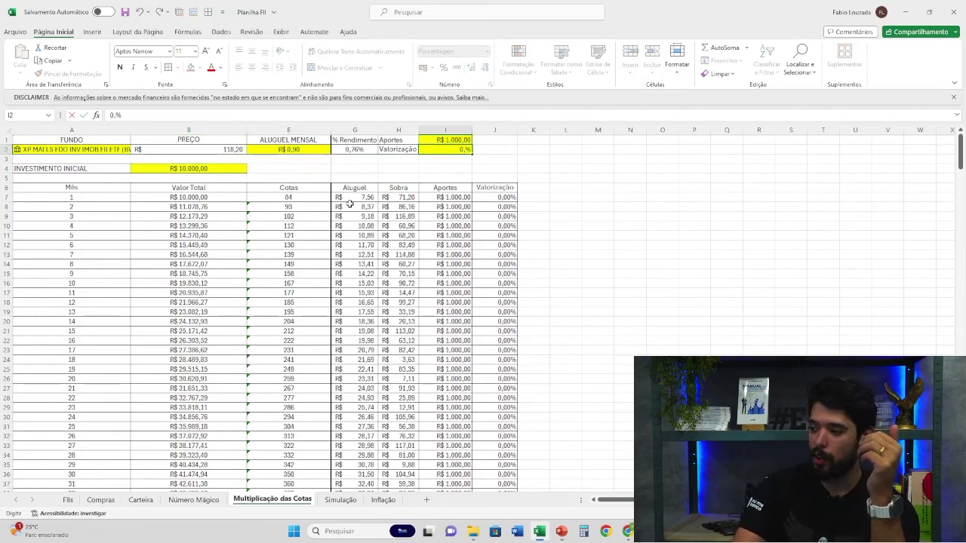
pyautogui.write(',10')
pyautogui.press('Return')
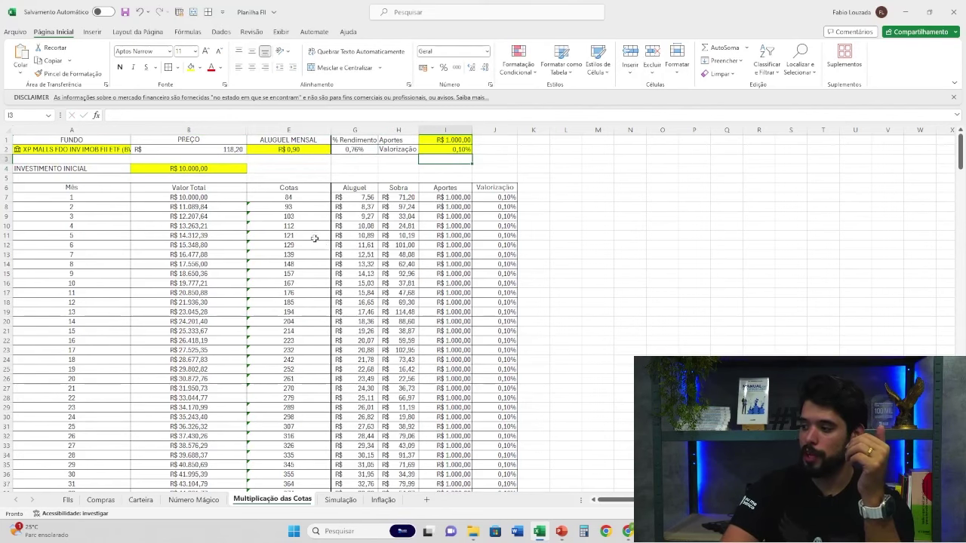
# - Review the initial investment in B4 and follow the Cotas column from month 1 to month 60
pyautogui.click(216, 168)
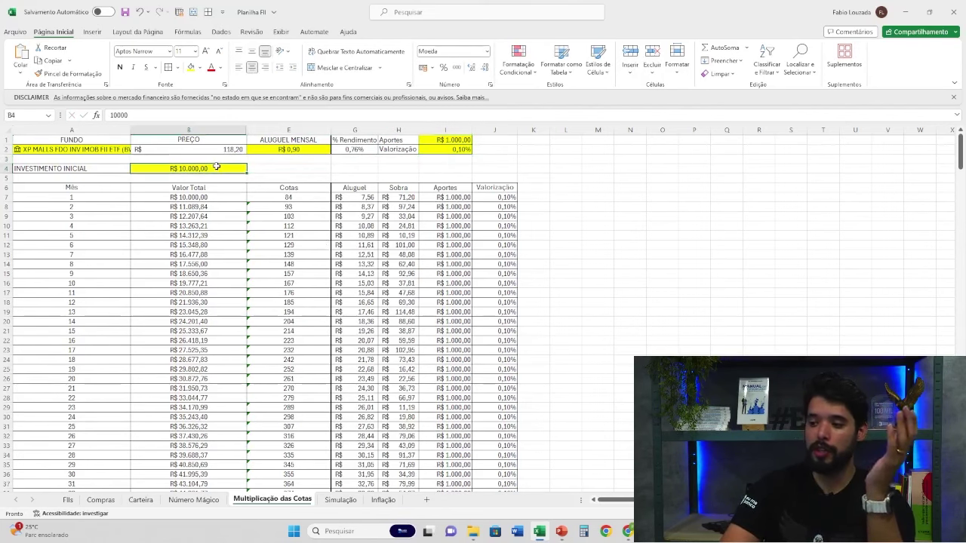
pyautogui.click(291, 198)
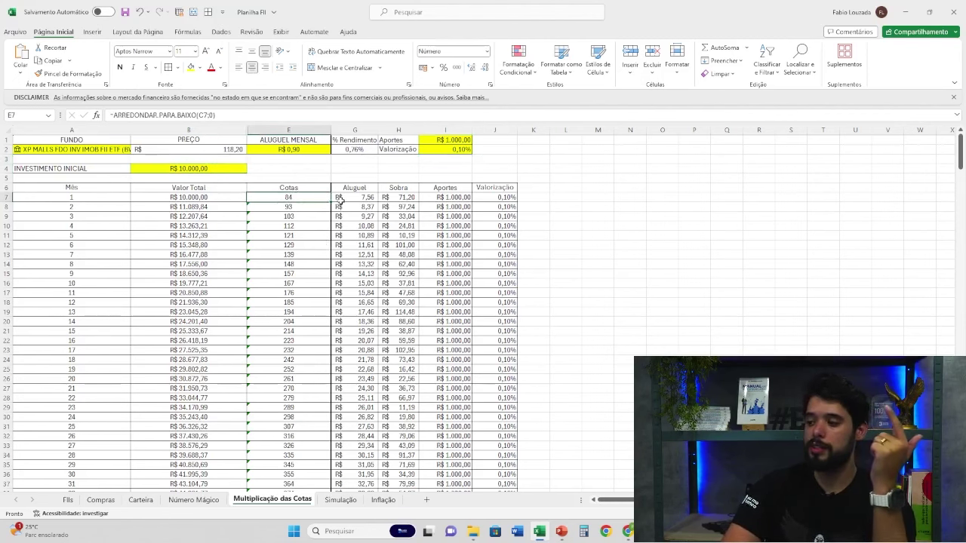
pyautogui.press('Down')
pyautogui.press('Down')
pyautogui.press('Down')
pyautogui.press('Down')
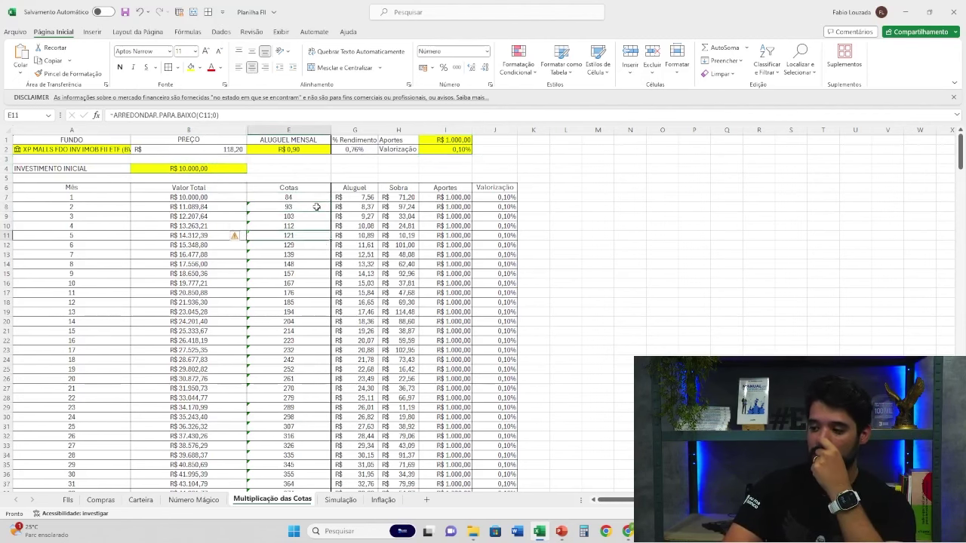
pyautogui.press('Down')
pyautogui.press('Down')
pyautogui.press('Down')
pyautogui.press('Down')
pyautogui.press('Down')
pyautogui.press('Down')
pyautogui.press('Down')
pyautogui.press('Down')
pyautogui.press('Down')
pyautogui.press('Down')
pyautogui.press('Down')
pyautogui.press('Down')
pyautogui.press('Down')
pyautogui.press('Down')
pyautogui.press('Down')
pyautogui.press('Down')
pyautogui.press('Down')
pyautogui.press('Down')
pyautogui.press('Down')
pyautogui.press('Down')
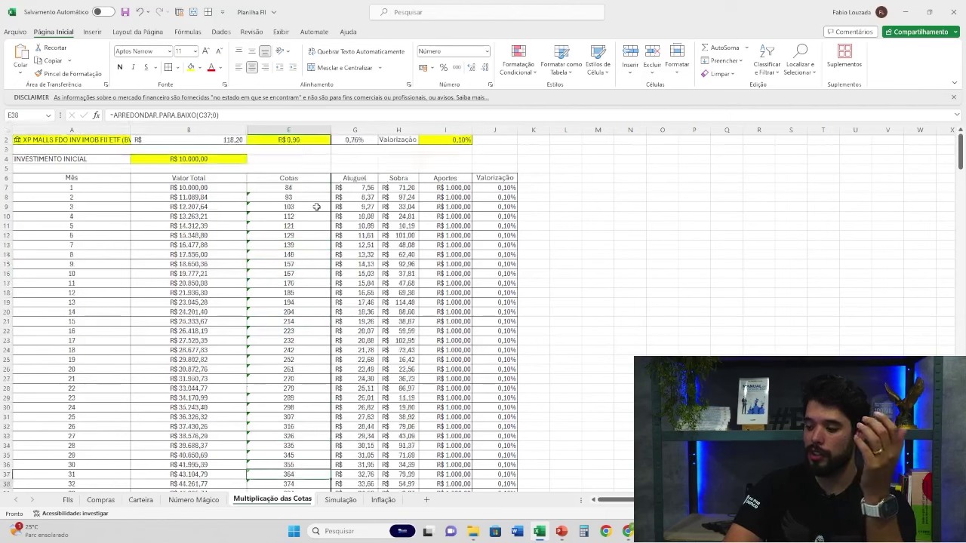
pyautogui.press('Down')
pyautogui.press('Down')
pyautogui.press('Down')
pyautogui.press('Down')
pyautogui.press('Down')
pyautogui.press('Down')
pyautogui.press('Down')
pyautogui.press('Down')
pyautogui.press('Down')
pyautogui.press('Down')
pyautogui.press('Down')
pyautogui.press('Down')
pyautogui.press('Down')
pyautogui.press('Down')
pyautogui.press('Down')
pyautogui.press('Down')
pyautogui.press('Down')
pyautogui.press('Down')
pyautogui.press('Down')
pyautogui.press('Down')
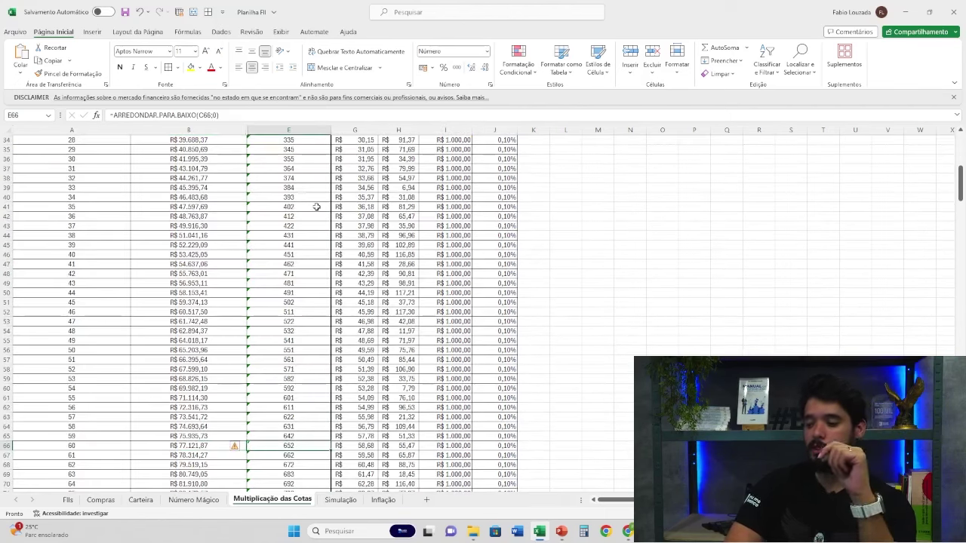
# - Examine the Valor Total at month 60 and in the months that follow, through month 71
pyautogui.press('Left')
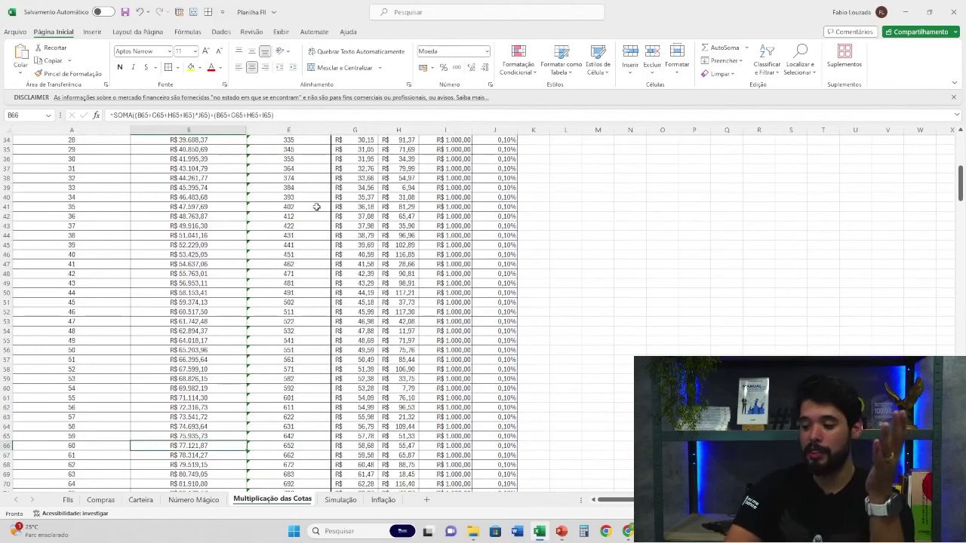
pyautogui.press('Down')
pyautogui.press('Down')
pyautogui.press('Down')
pyautogui.press('Down')
pyautogui.press('Down')
pyautogui.press('Down')
pyautogui.press('Down')
pyautogui.press('Down')
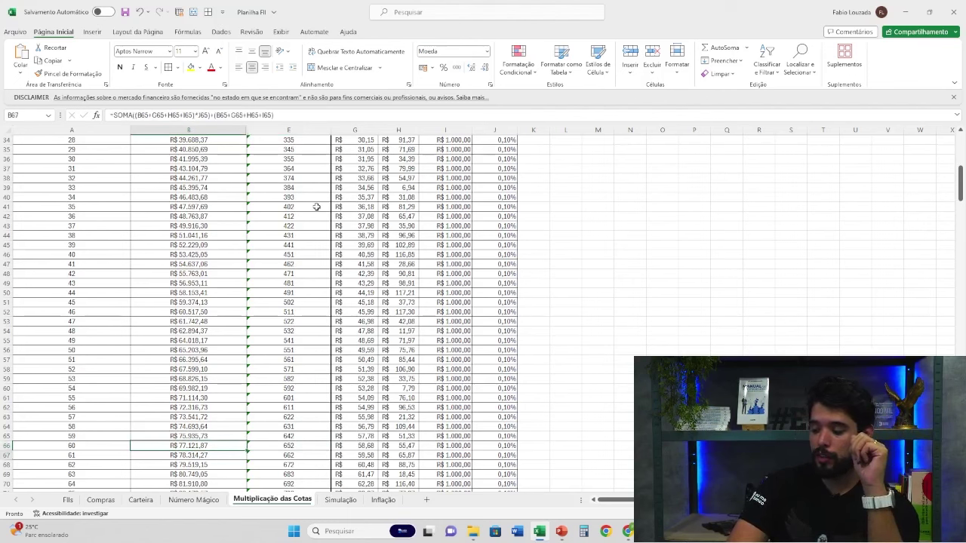
pyautogui.press('Down')
pyautogui.press('Down')
pyautogui.press('Down')
pyautogui.press('Down')
pyautogui.press('Down')
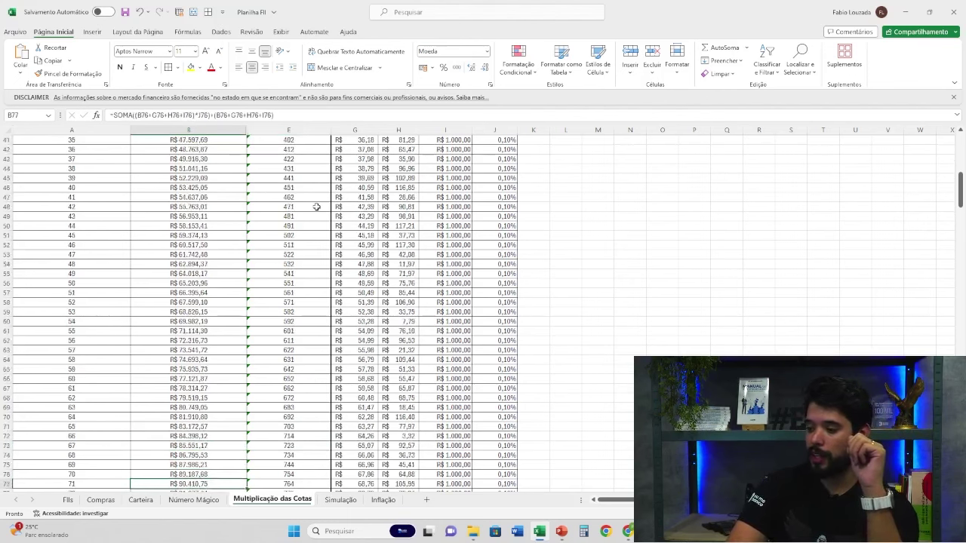
# - Return to the parameters above the monthly table and check the Aportes value in I1
pyautogui.press('Up')
pyautogui.press('Up')
pyautogui.press('Up')
pyautogui.press('Up')
pyautogui.press('Up')
pyautogui.press('Up')
pyautogui.press('Up')
pyautogui.press('Up')
pyautogui.press('Up')
pyautogui.press('Up')
pyautogui.press('Up')
pyautogui.press('Up')
pyautogui.press('Up')
pyautogui.press('Up')
pyautogui.press('Up')
pyautogui.press('Up')
pyautogui.press('Up')
pyautogui.press('Up')
pyautogui.press('Up')
pyautogui.press('Up')
pyautogui.press('Up')
pyautogui.press('Up')
pyautogui.press('Up')
pyautogui.press('Up')
pyautogui.press('Up')
pyautogui.press('Up')
pyautogui.press('Up')
pyautogui.press('Up')
pyautogui.press('Up')
pyautogui.press('Up')
pyautogui.press('Up')
pyautogui.press('Up')
pyautogui.press('Up')
pyautogui.press('Up')
pyautogui.press('Up')
pyautogui.press('Up')
pyautogui.press('Up')
pyautogui.press('Up')
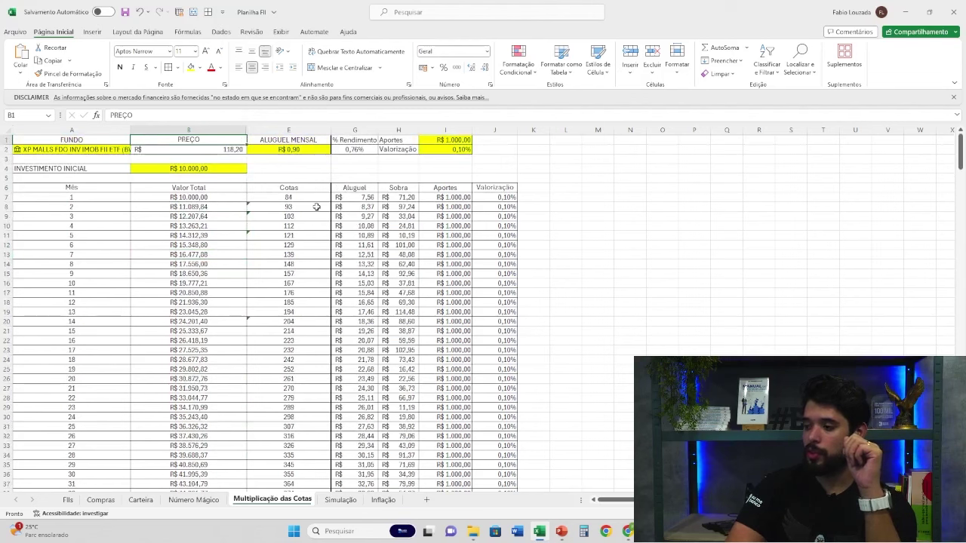
pyautogui.press('Right')
pyautogui.press('Right')
pyautogui.press('Right')
pyautogui.press('Right')
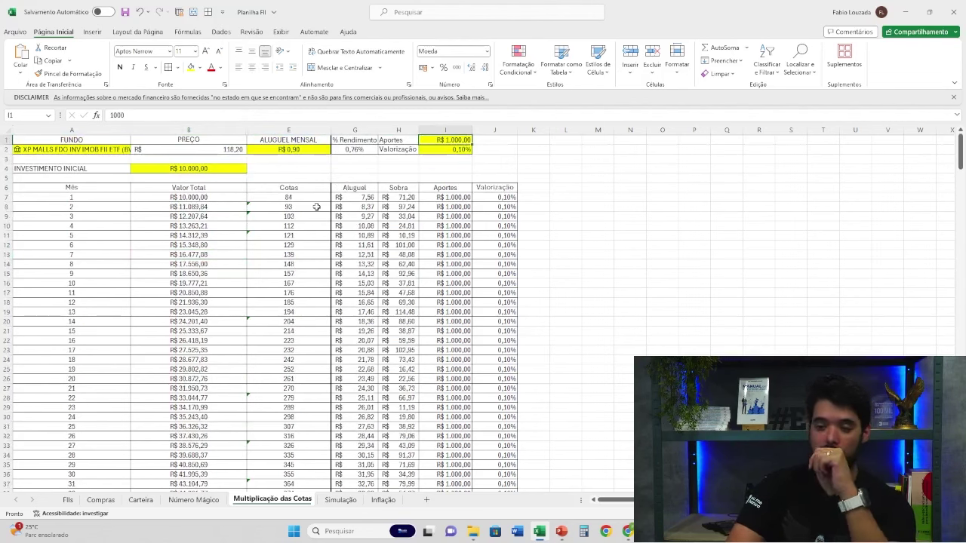
# - Compare the Valor Total of month 1 with that of month 360
pyautogui.click(215, 195)
pyautogui.moveTo(960, 148); pyautogui.dragTo(960, 437)
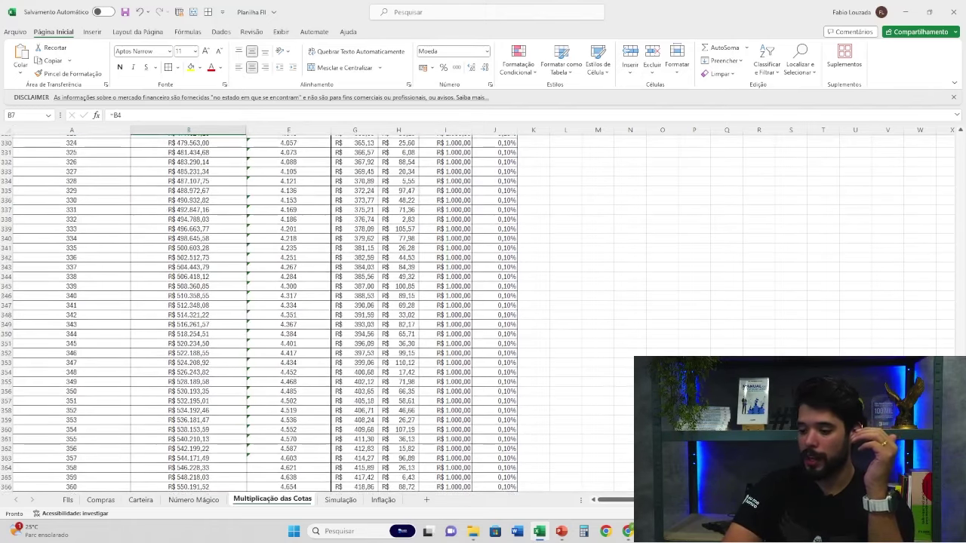
pyautogui.click(180, 487)
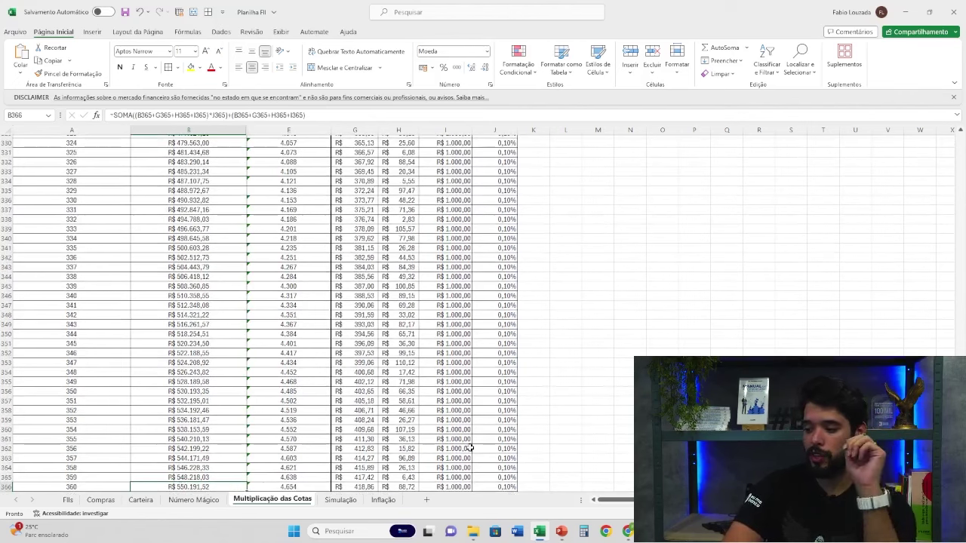
pyautogui.moveTo(959, 438); pyautogui.dragTo(937, 136)
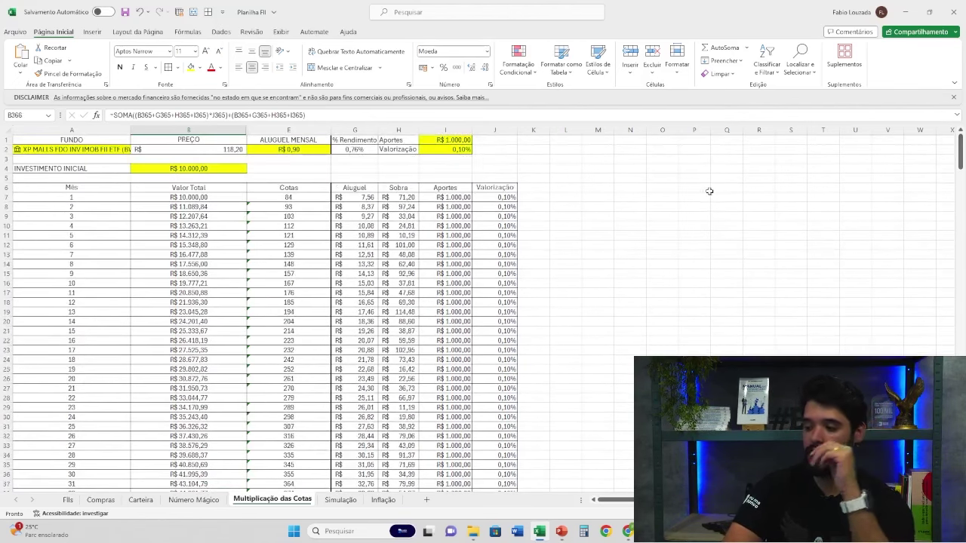
# - In the Simulação sheet, set Aluguel (DY) to 0,70%, Valorização to 0,15% and Investimento Mensal to R$ 5.000,00
pyautogui.click(340, 500)
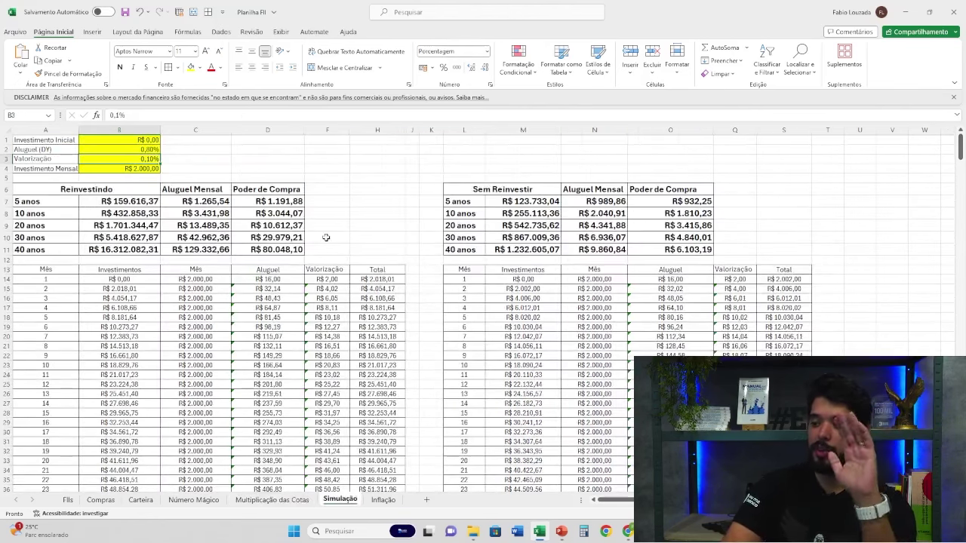
pyautogui.click(138, 148)
pyautogui.write('0')
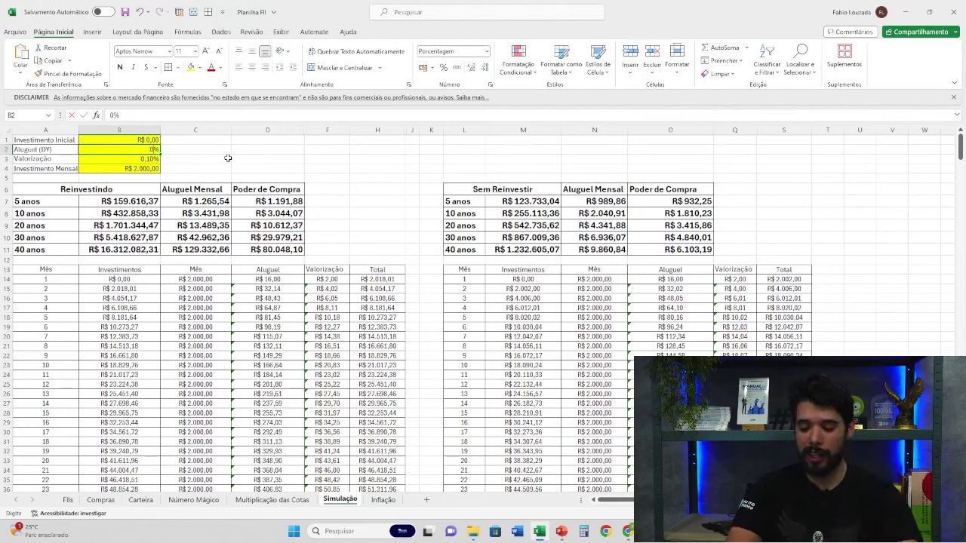
pyautogui.write(',7')
pyautogui.press('Return')
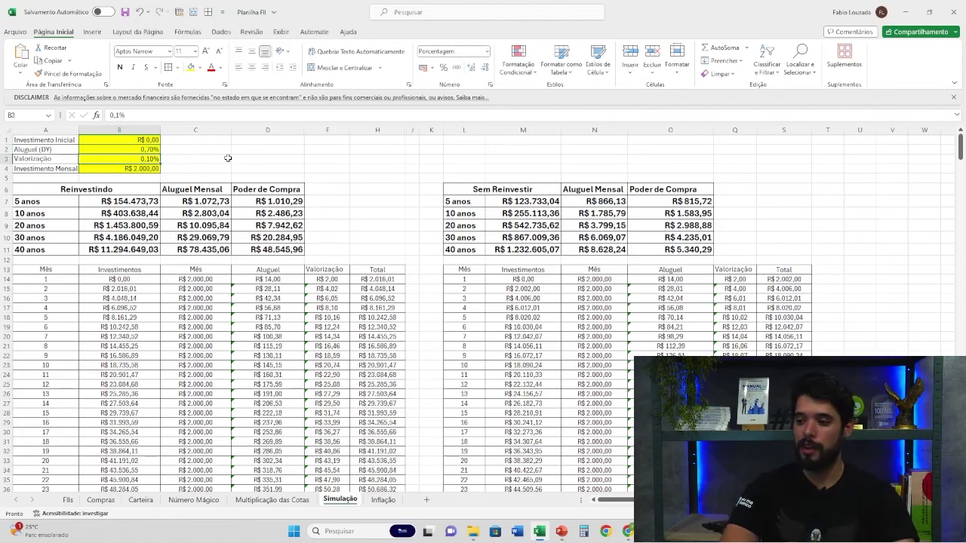
pyautogui.write('0,15')
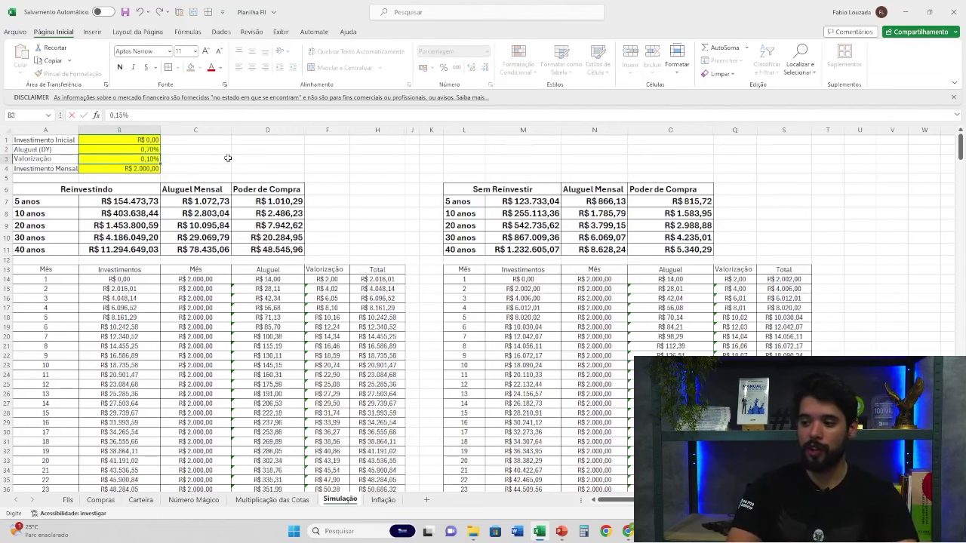
pyautogui.press('Return')
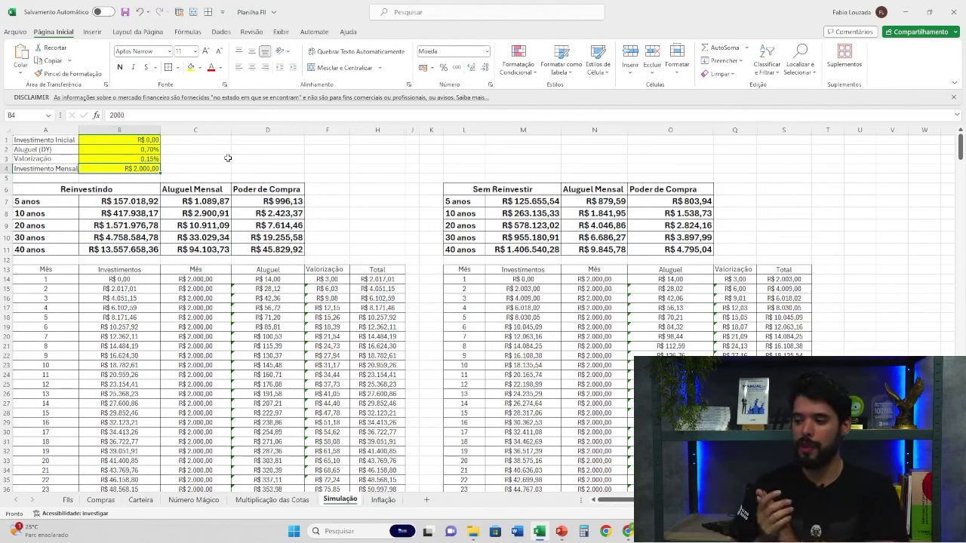
pyautogui.write('5000')
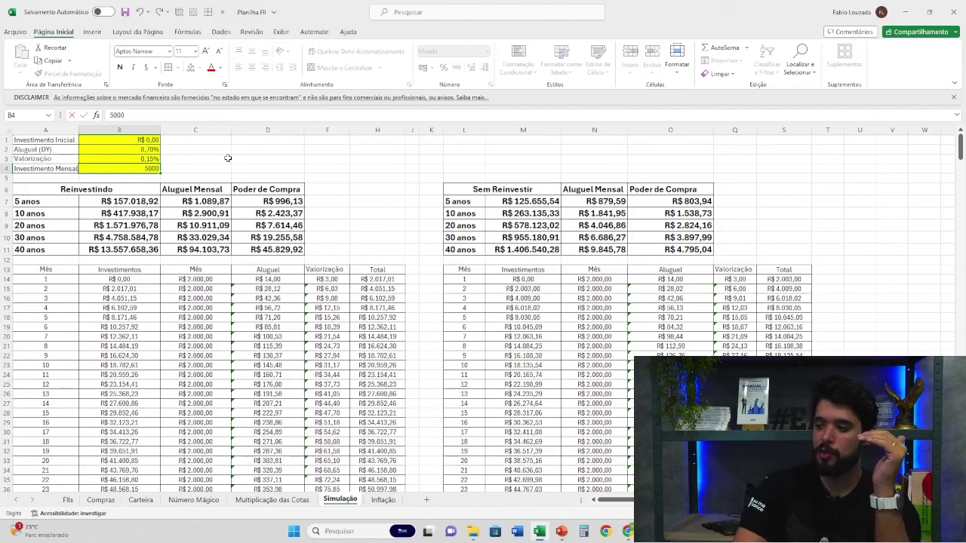
pyautogui.press('Return')
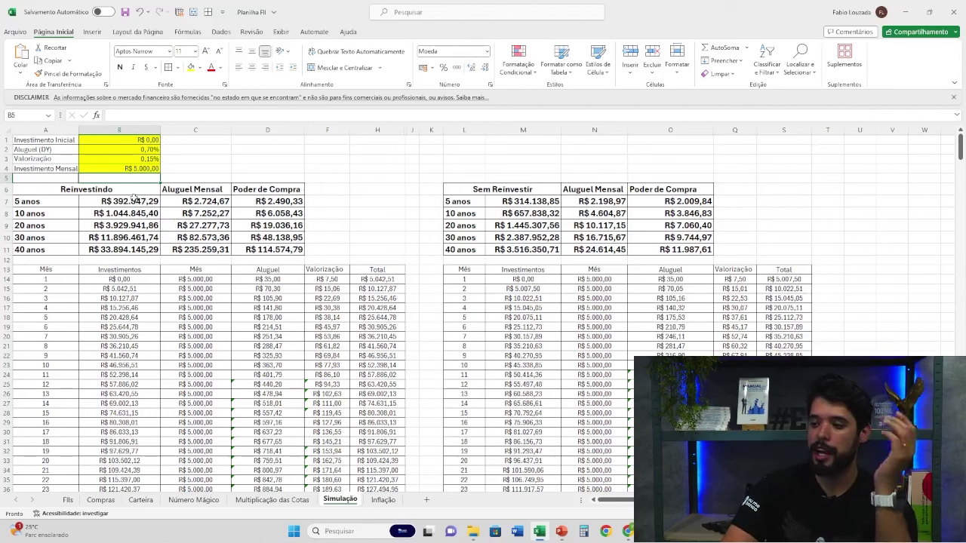
# - Review the monthly investment and the 20-year Aluguel Mensal and Poder de Compra under Reinvestindo
pyautogui.click(126, 169)
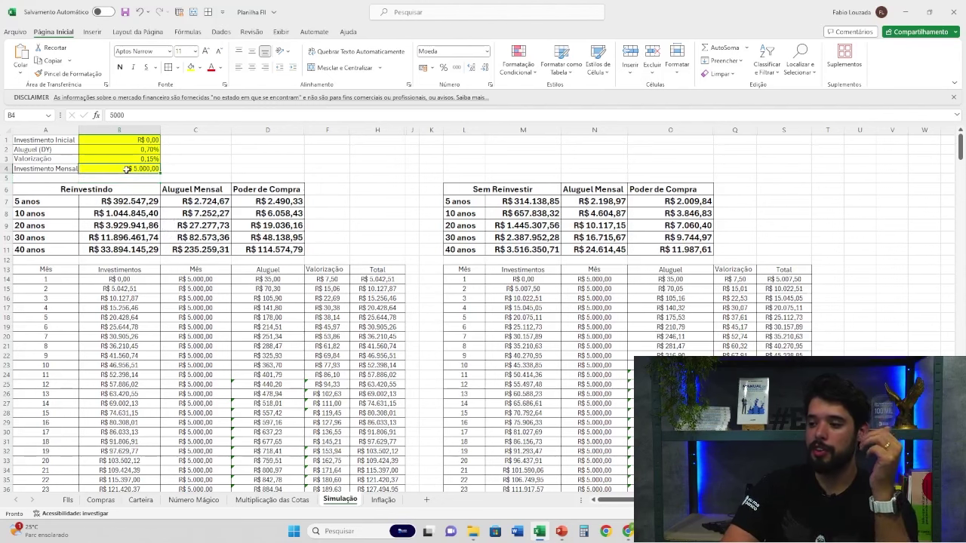
pyautogui.click(176, 225)
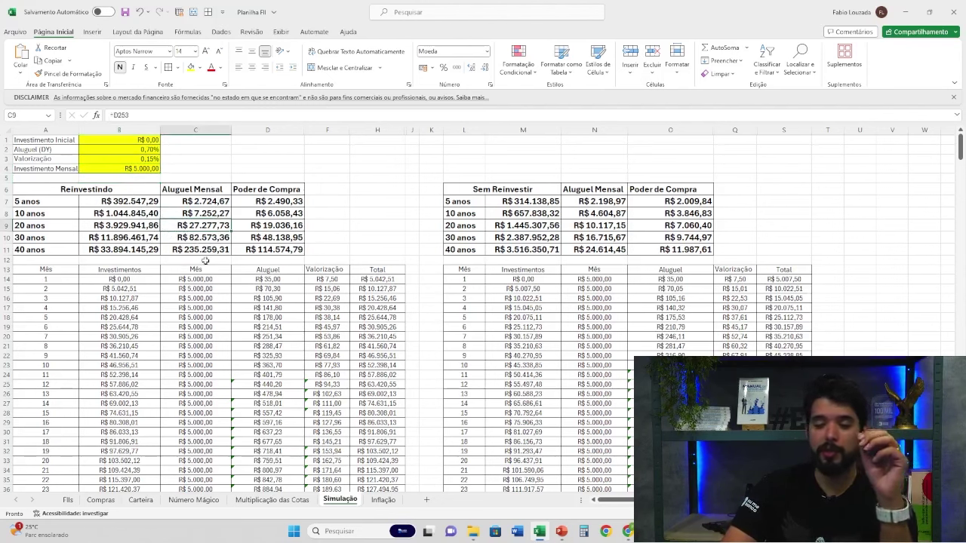
pyautogui.click(278, 224)
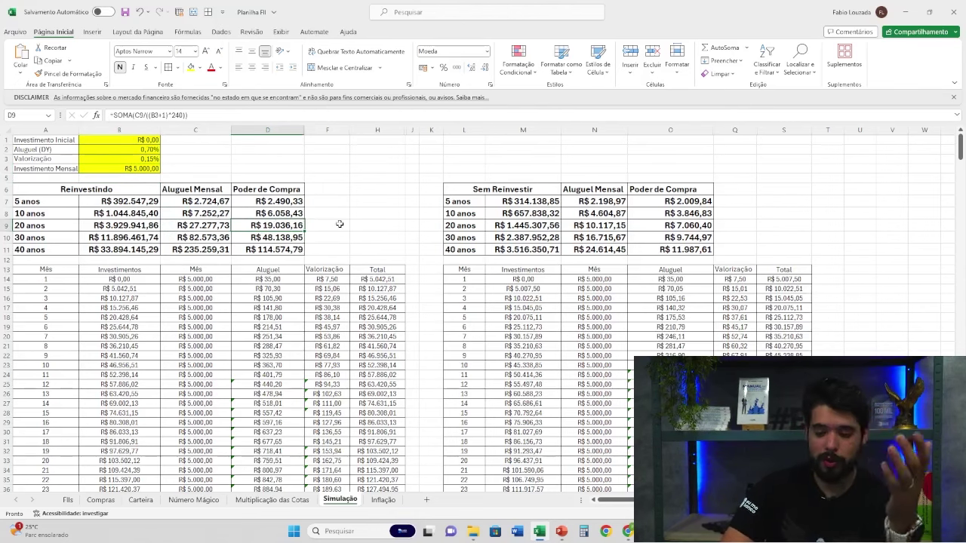
# - Look over the purchasing-power table in the Inflação sheet and return to the FIIs sheet
pyautogui.click(381, 500)
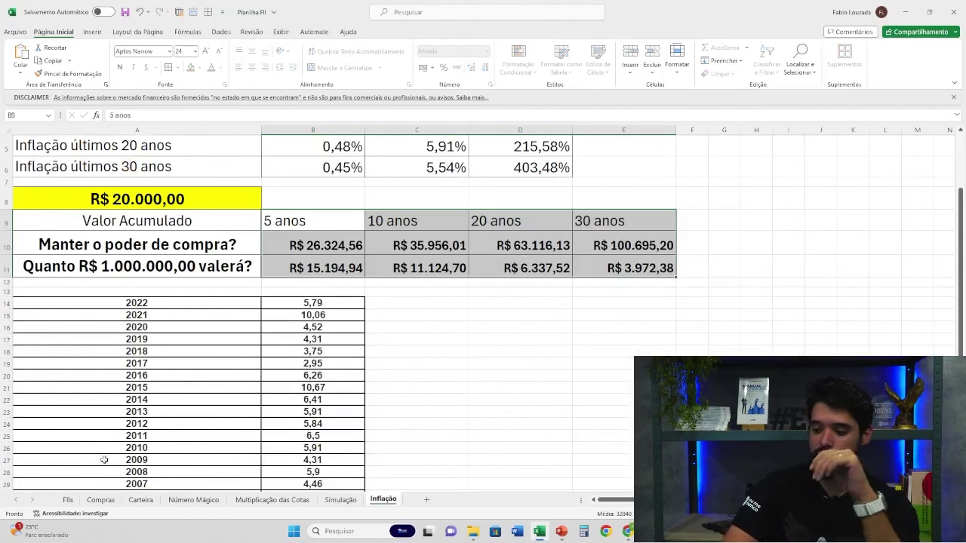
pyautogui.click(68, 500)
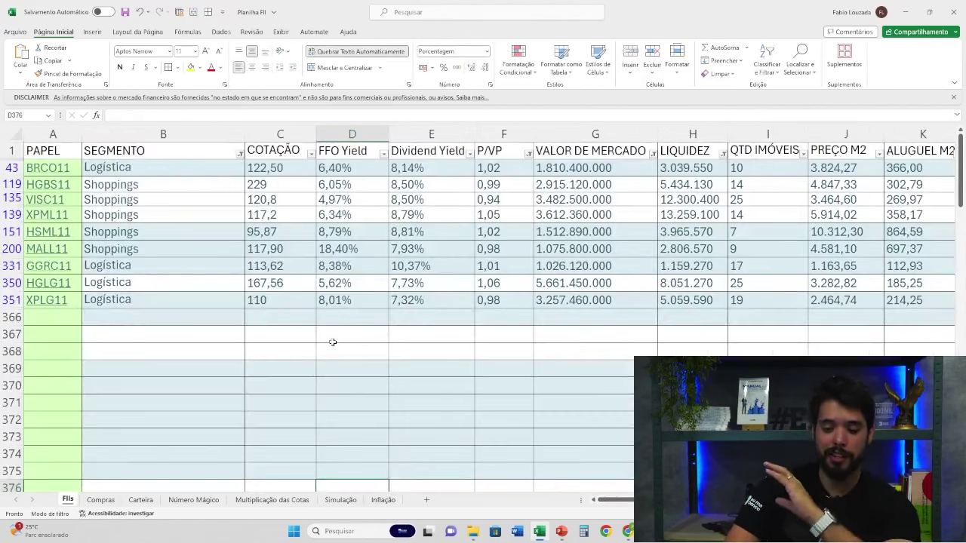